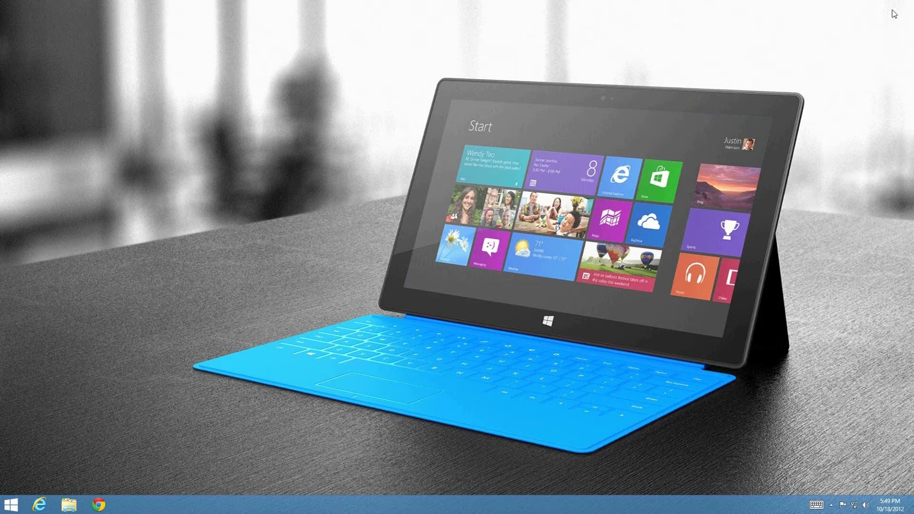
Launch OblyTile v0.8 from its tile on the Windows 8 Start screen.
key(super)
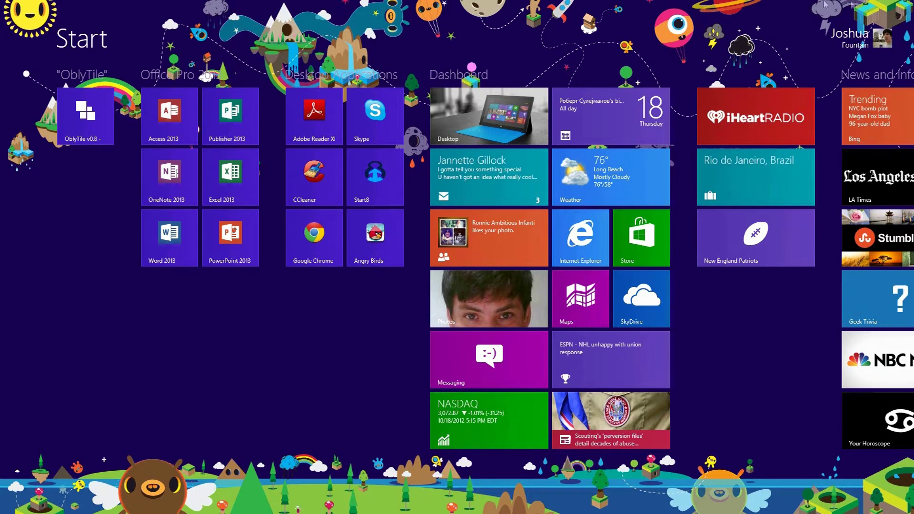
click(92, 125)
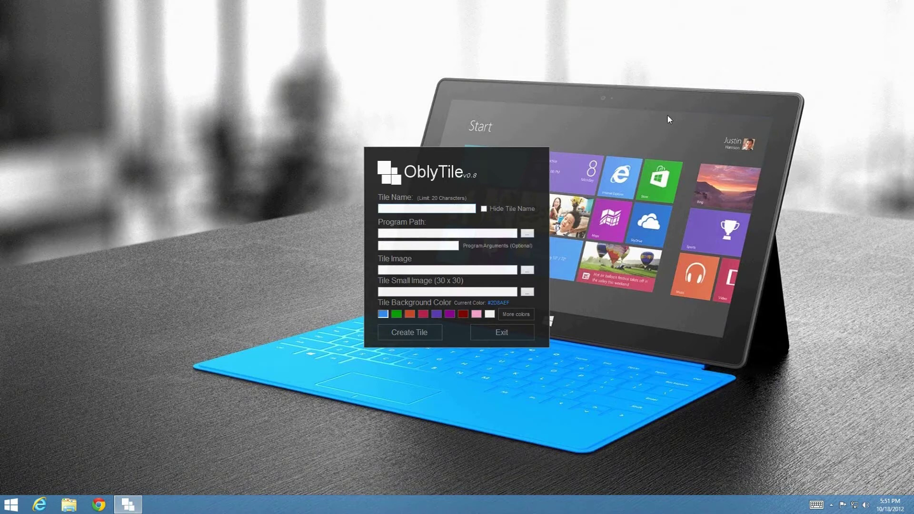
Name the new tile 'Skype' and turn on Hide Tile Name.
text(Skype)
click(496, 210)
Set the Program Path to C:\Program Files (x86)\Skype\Phone\Skype.exe.
click(527, 235)
click(467, 211)
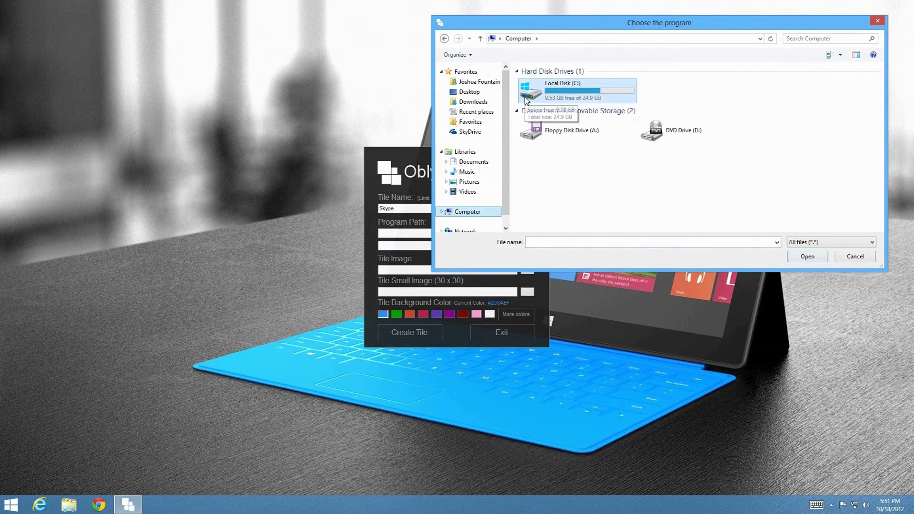
double_click(527, 98)
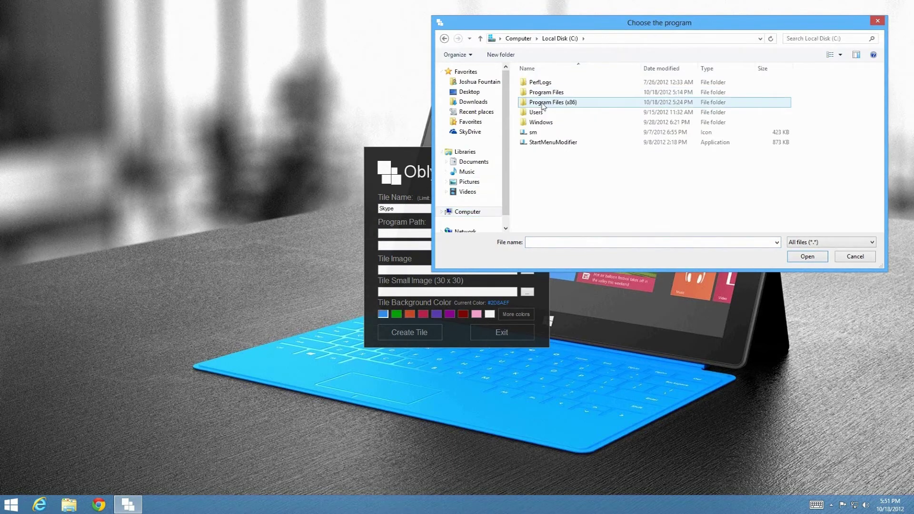
double_click(542, 102)
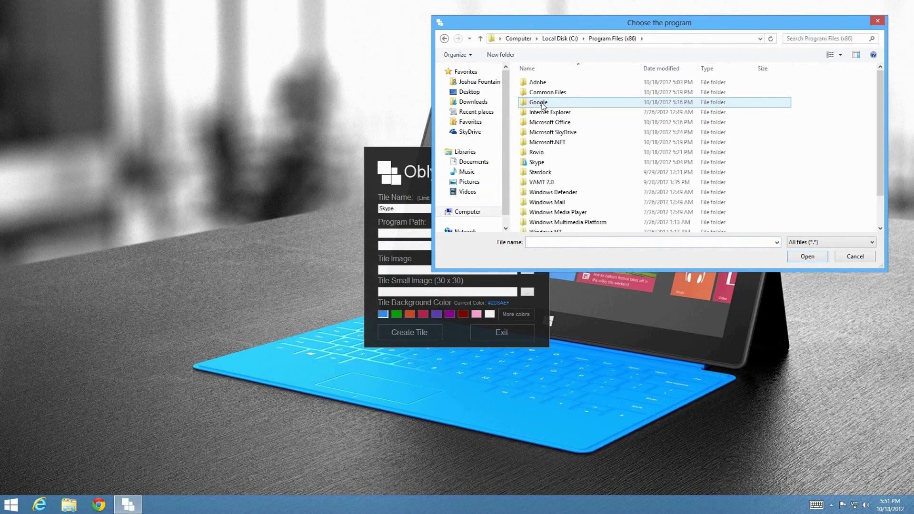
double_click(563, 164)
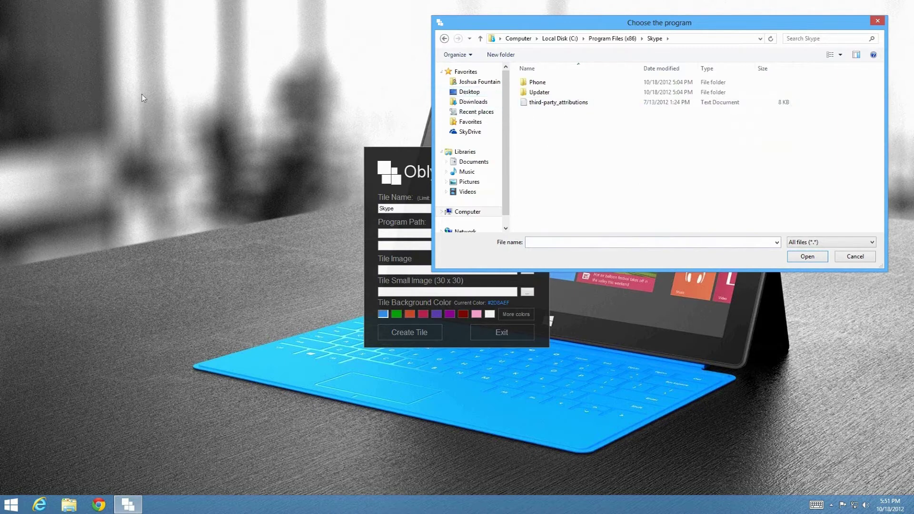
double_click(537, 82)
click(537, 83)
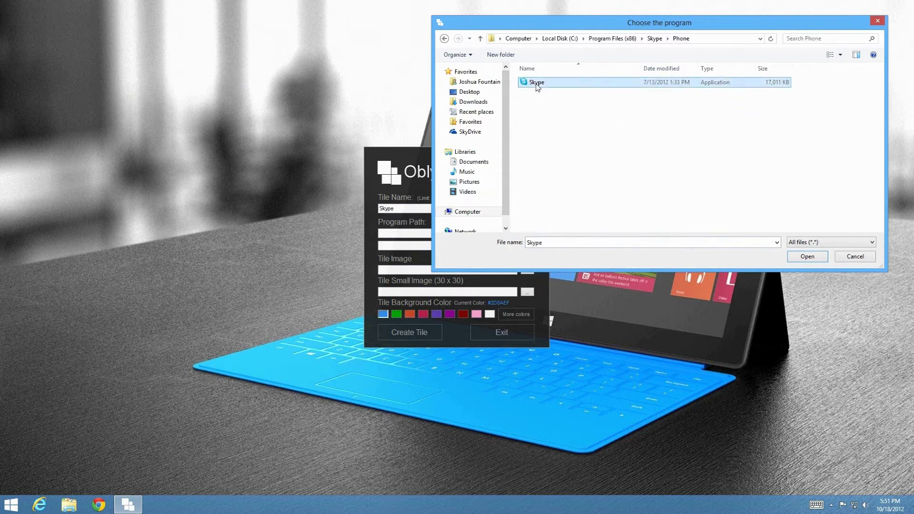
click(813, 260)
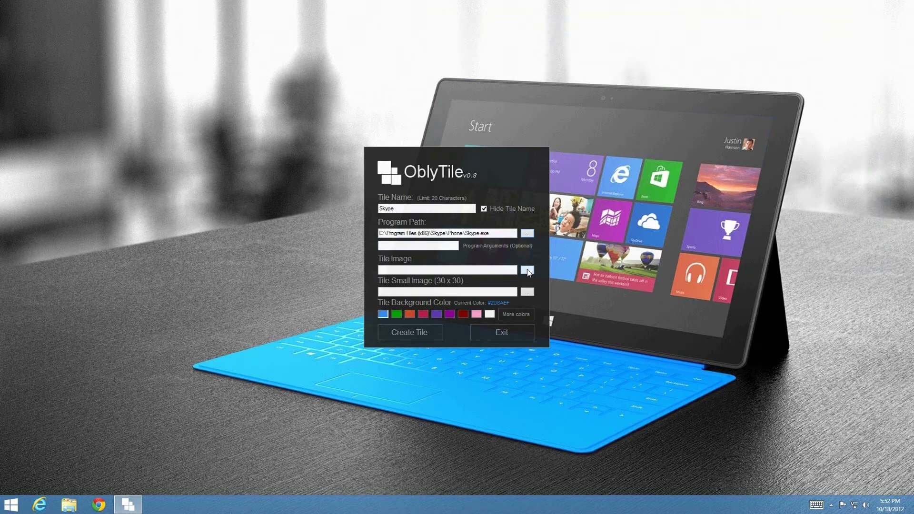
Set the Tile Image to the Skype picture from Pictures > Custom Tiles > Programs.
click(527, 272)
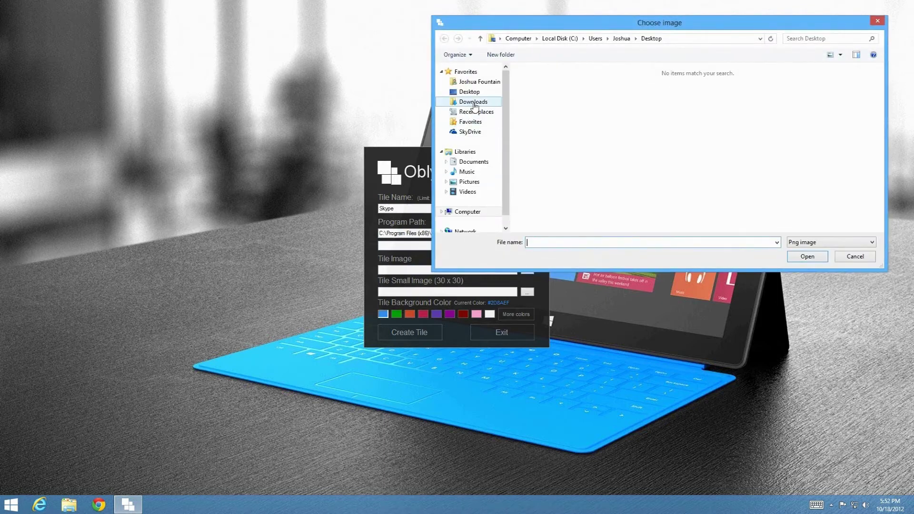
click(469, 182)
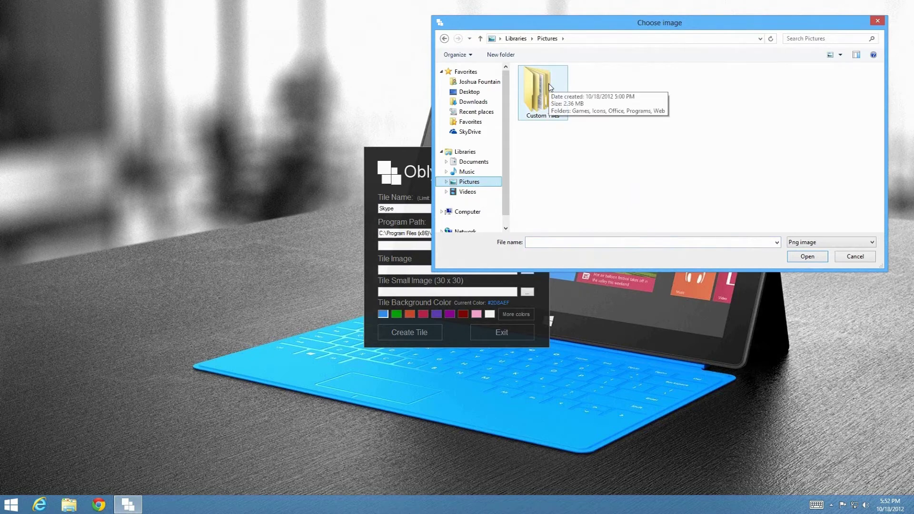
double_click(550, 87)
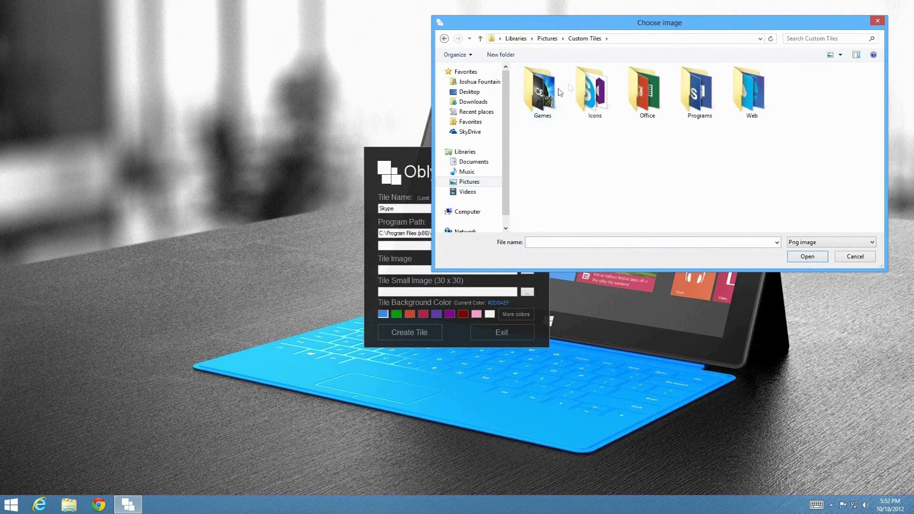
double_click(711, 105)
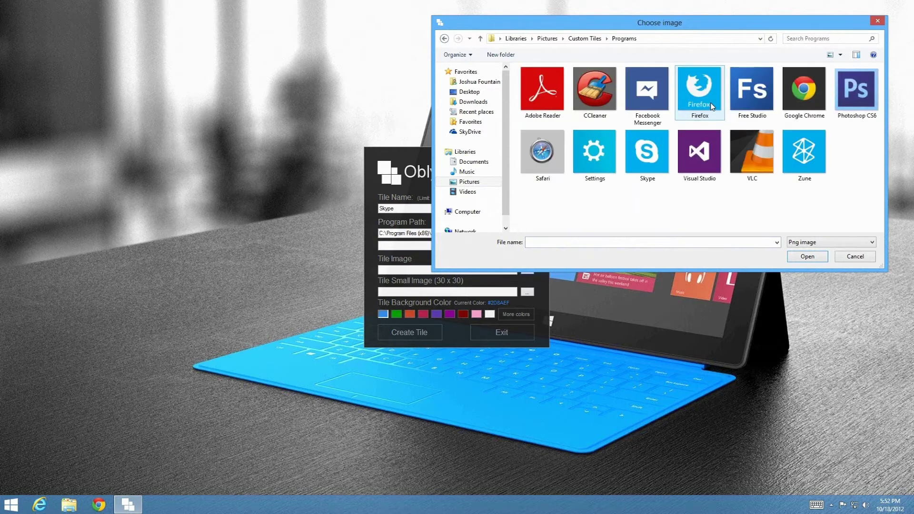
click(640, 157)
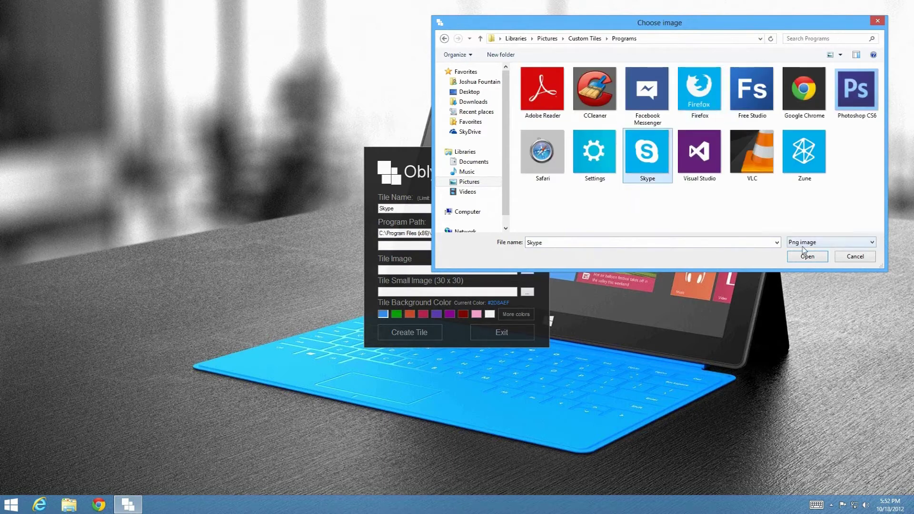
click(802, 257)
Use the same Skype picture as the small image and create the Skype tile.
click(527, 291)
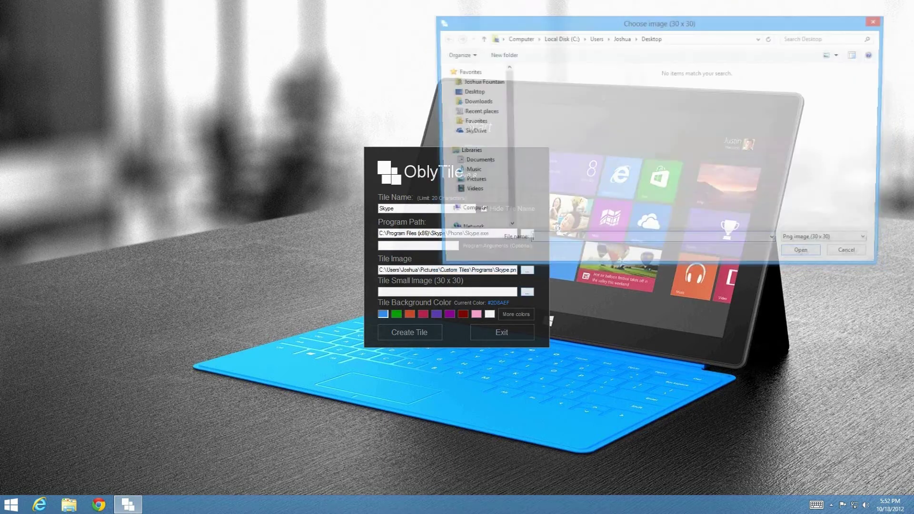
click(467, 173)
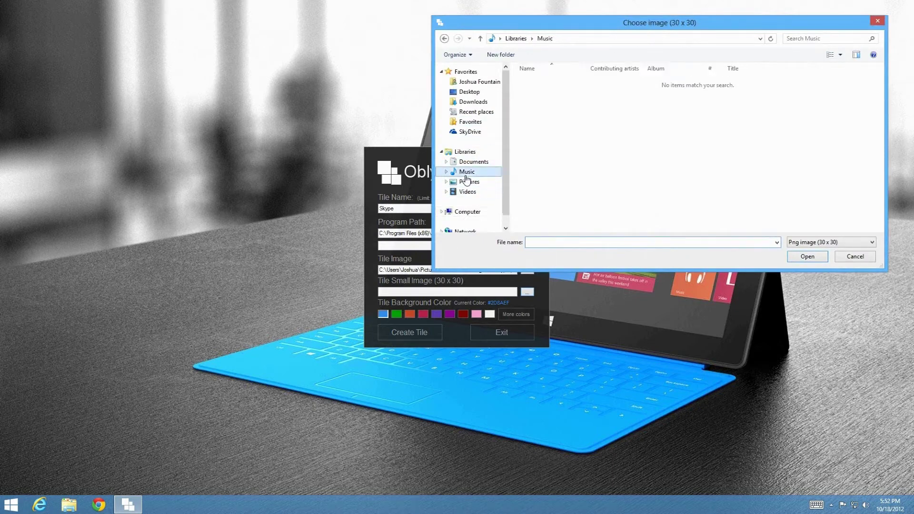
click(470, 183)
double_click(540, 91)
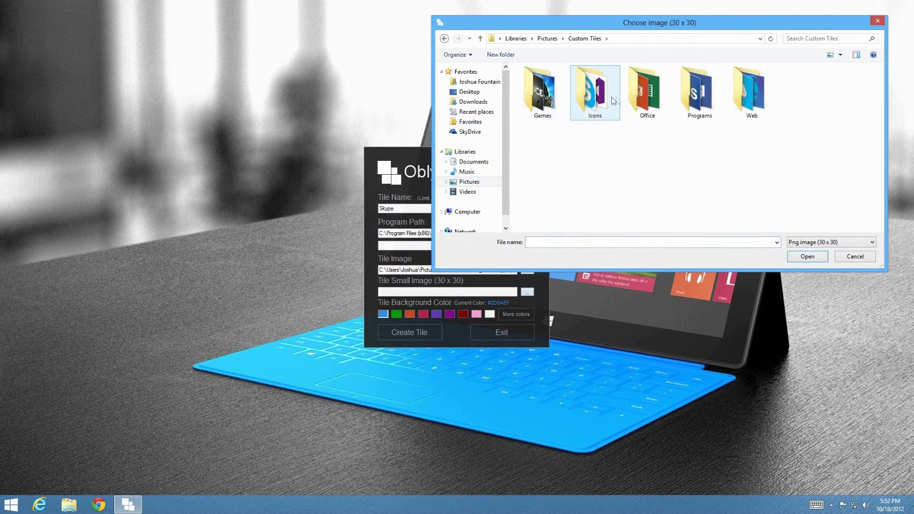
double_click(680, 94)
click(646, 150)
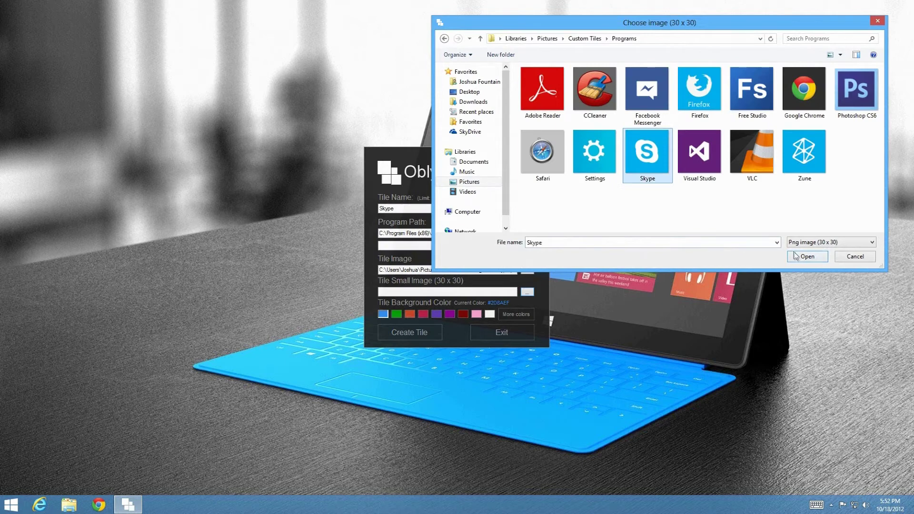
click(809, 256)
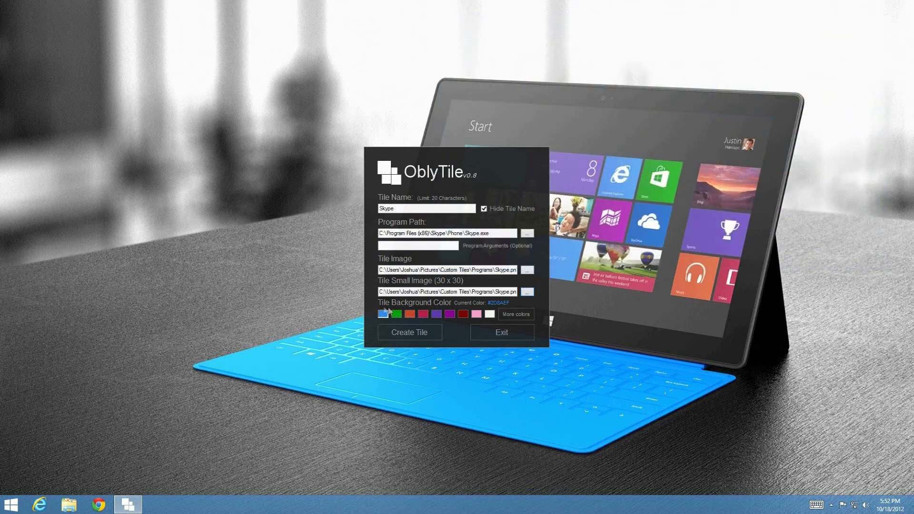
click(412, 333)
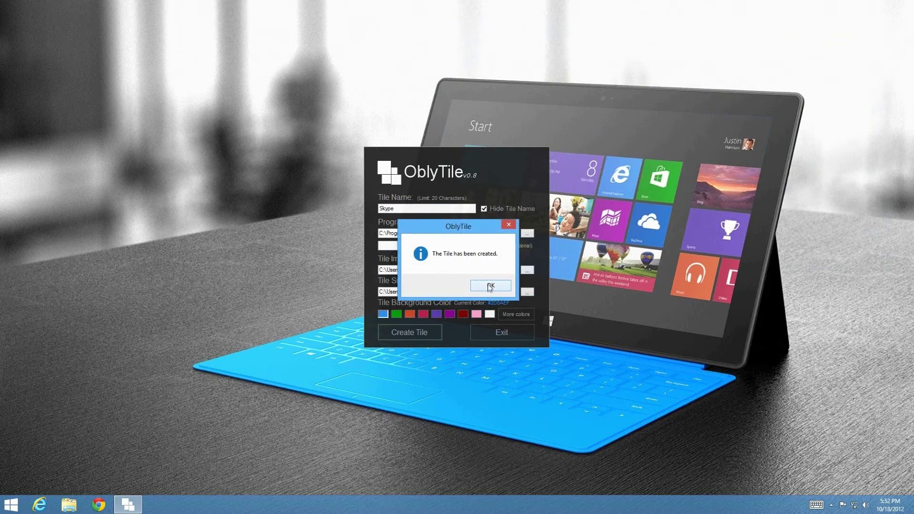
click(488, 288)
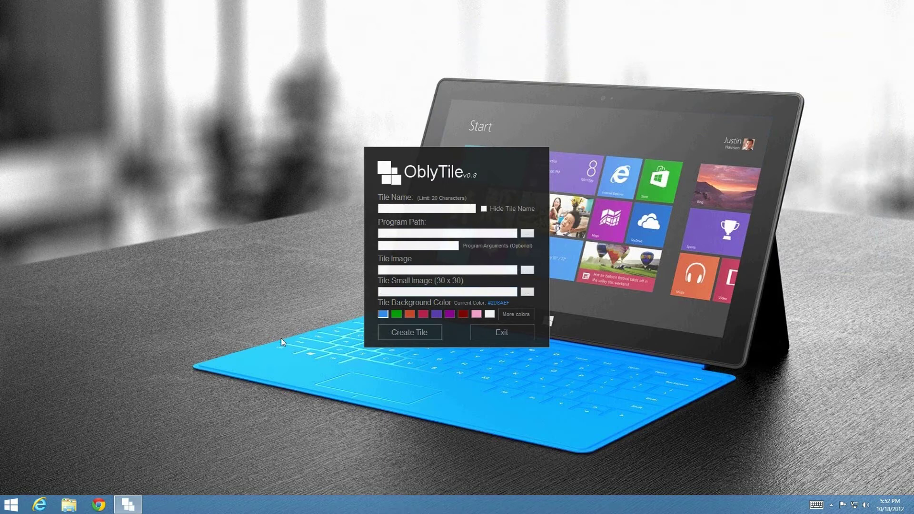
Drag the new Skype tile into the Desktop Applications group, then relaunch OblyTile.
key(super)
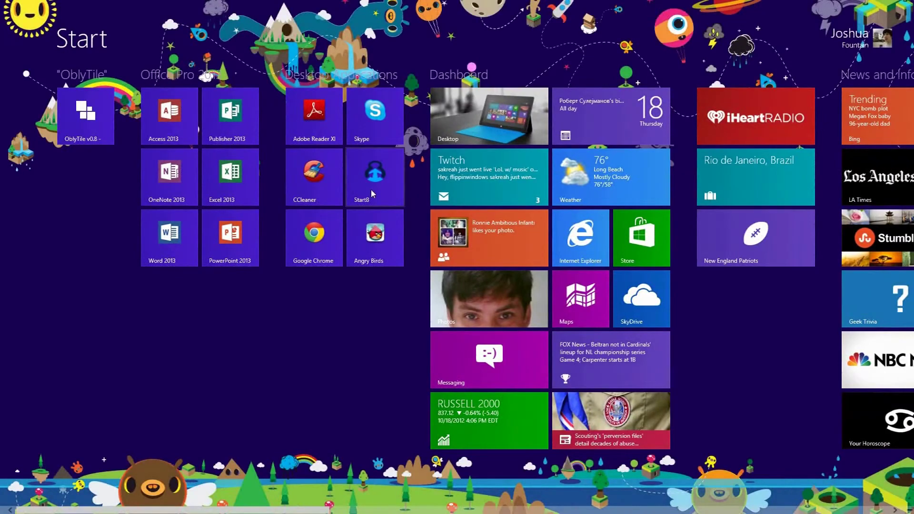
scroll(367, 179, down, 10)
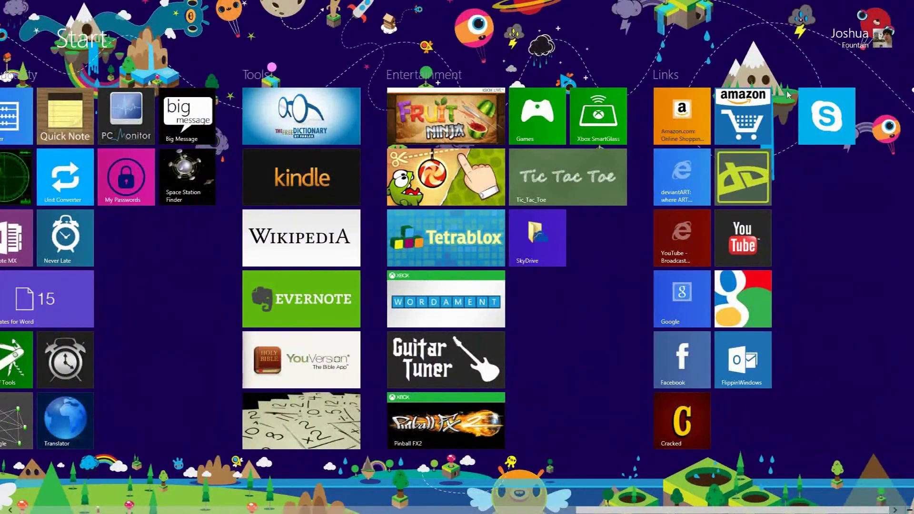
scroll(850, 119, up, 4)
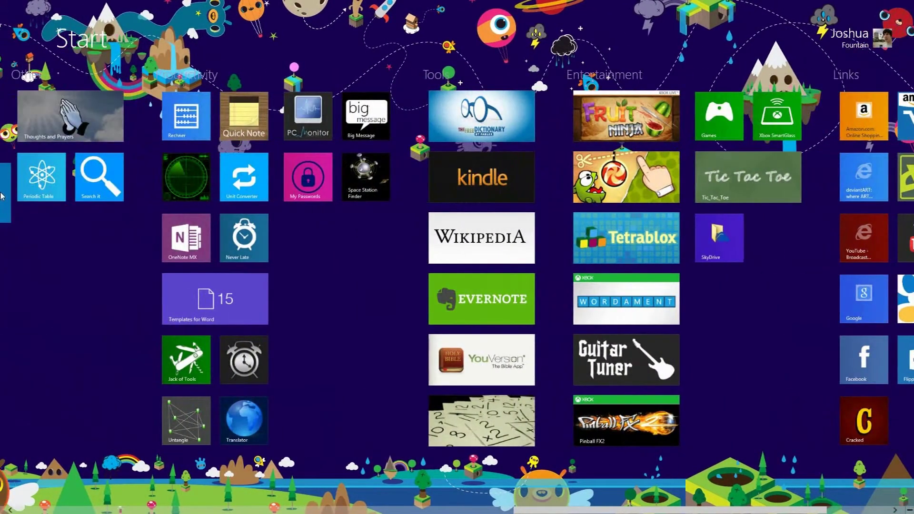
drag(3, 285, 395, 106)
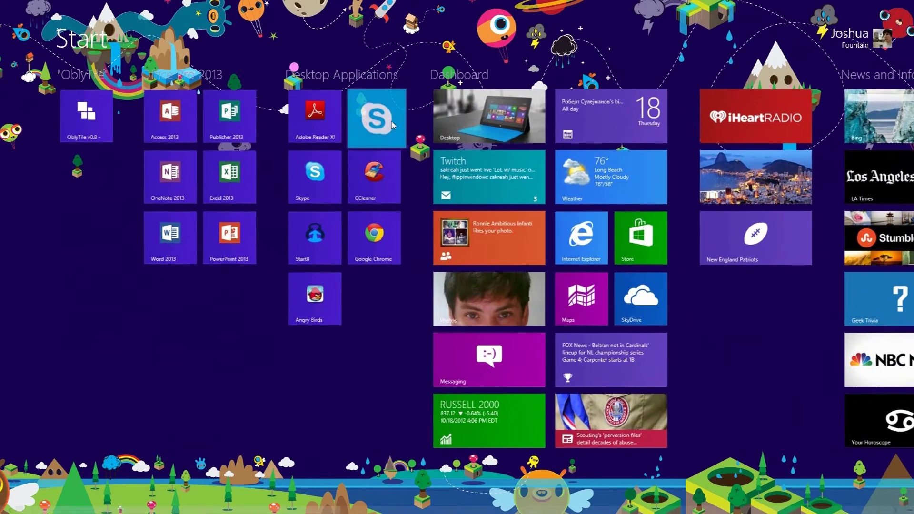
drag(322, 116, 320, 179)
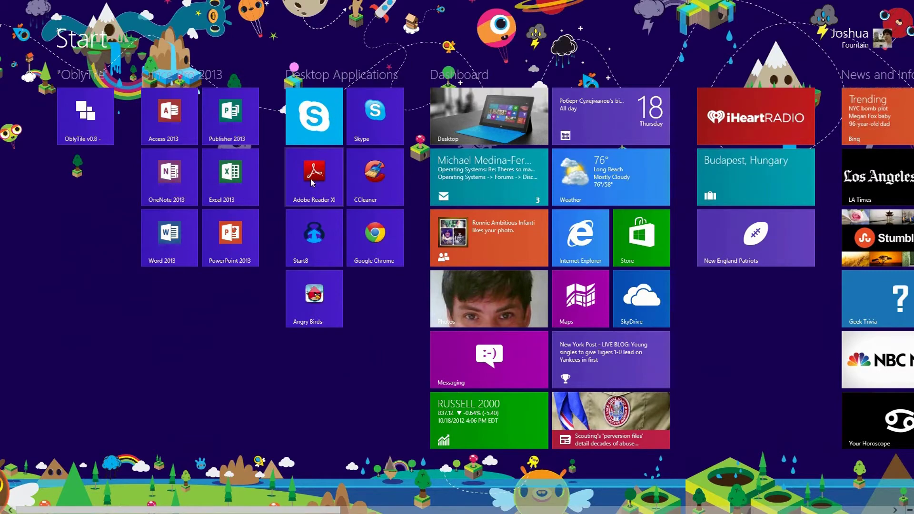
click(93, 107)
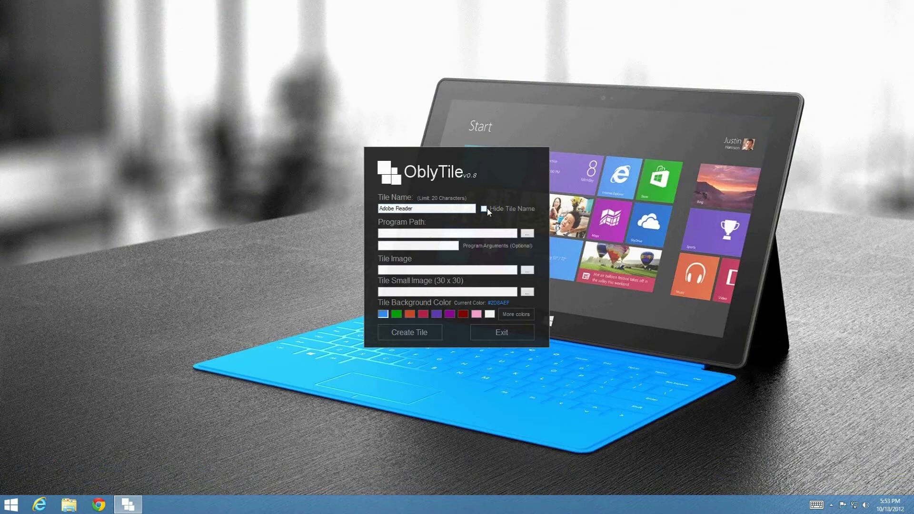
Set the Program Path to AcroRd32.exe under Program Files (x86)\Adobe\Reader 11.0\Reader.
click(527, 234)
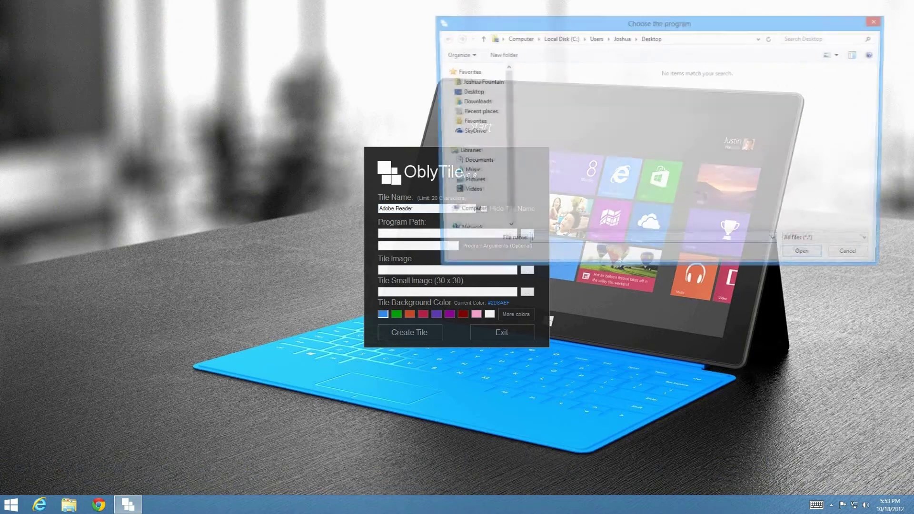
double_click(554, 91)
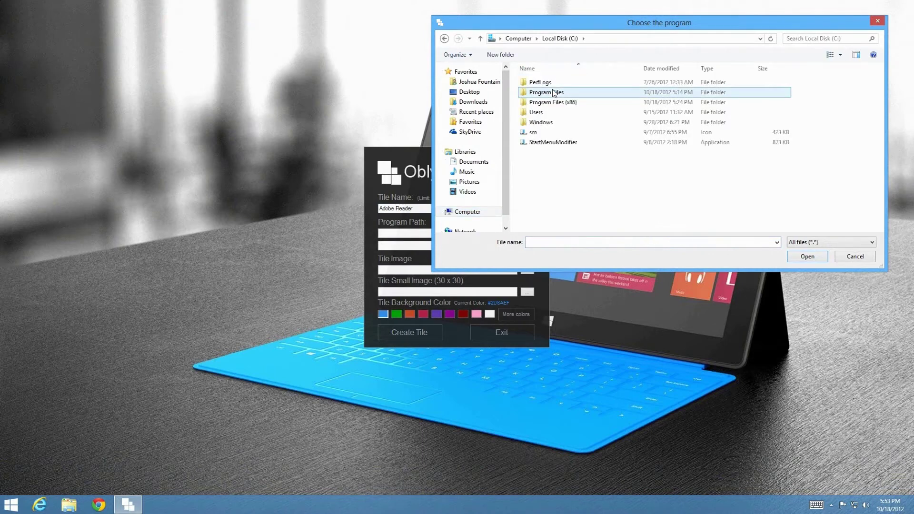
double_click(534, 102)
double_click(538, 83)
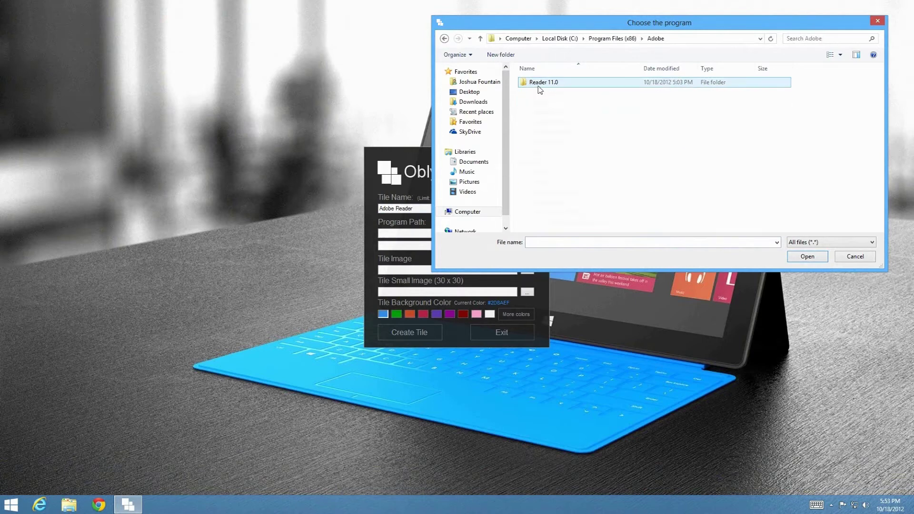
double_click(540, 85)
double_click(539, 93)
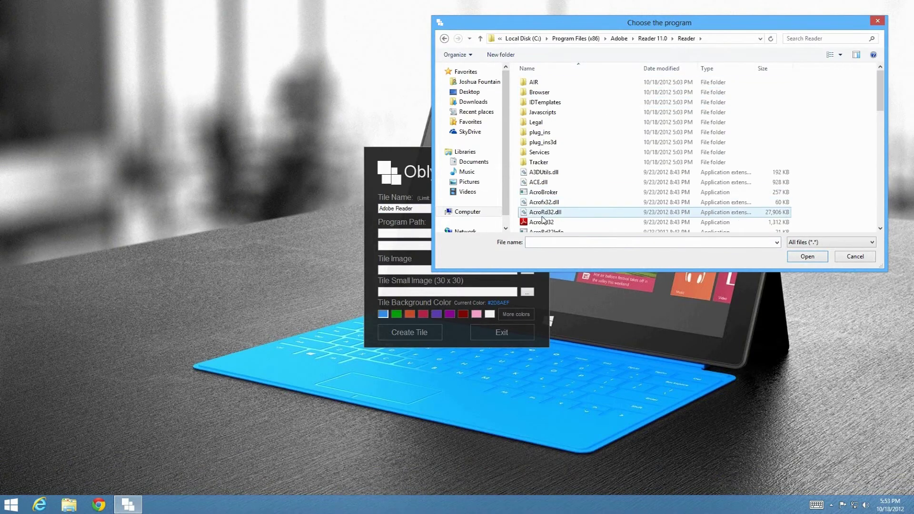
click(542, 222)
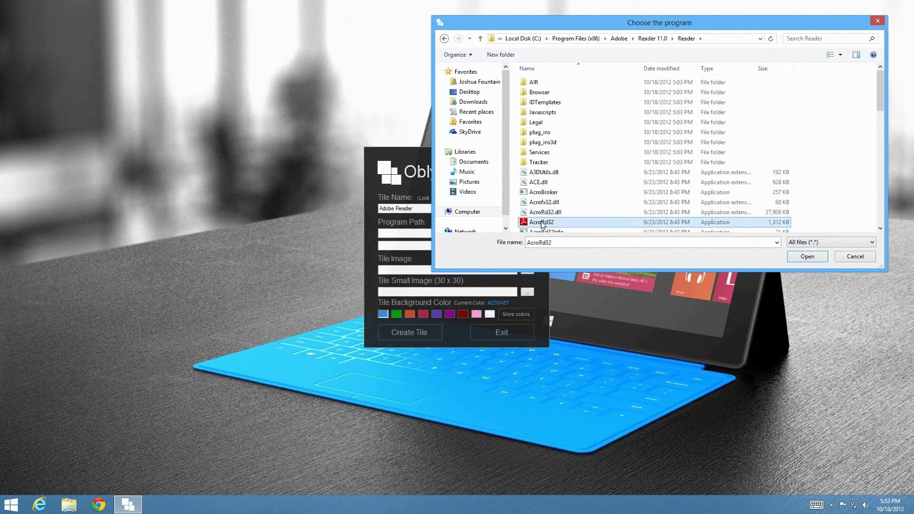
click(805, 257)
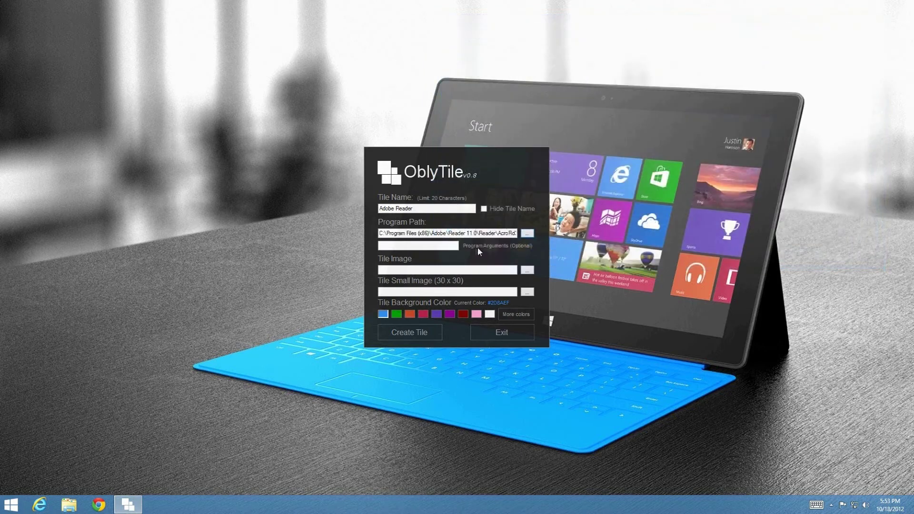
Set the Tile Image to the Adobe Reader picture from Custom Tiles\Programs.
click(527, 270)
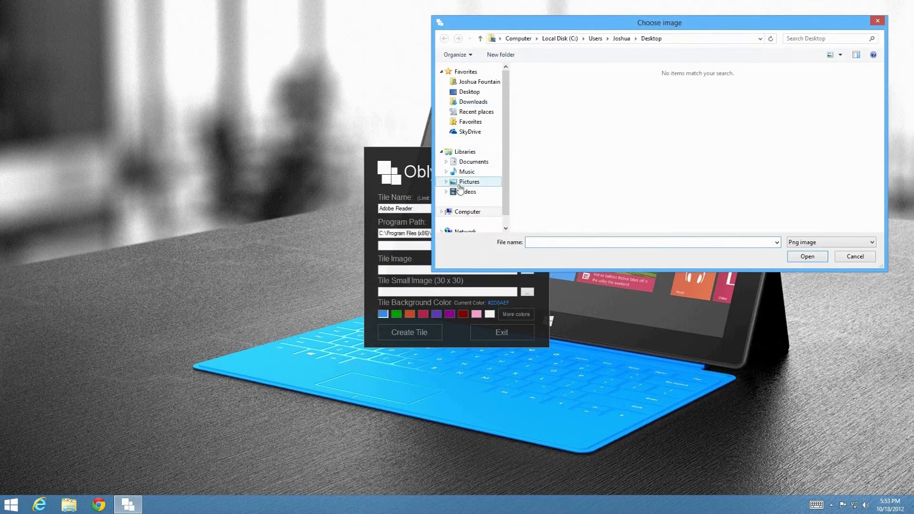
click(469, 182)
double_click(698, 93)
click(554, 111)
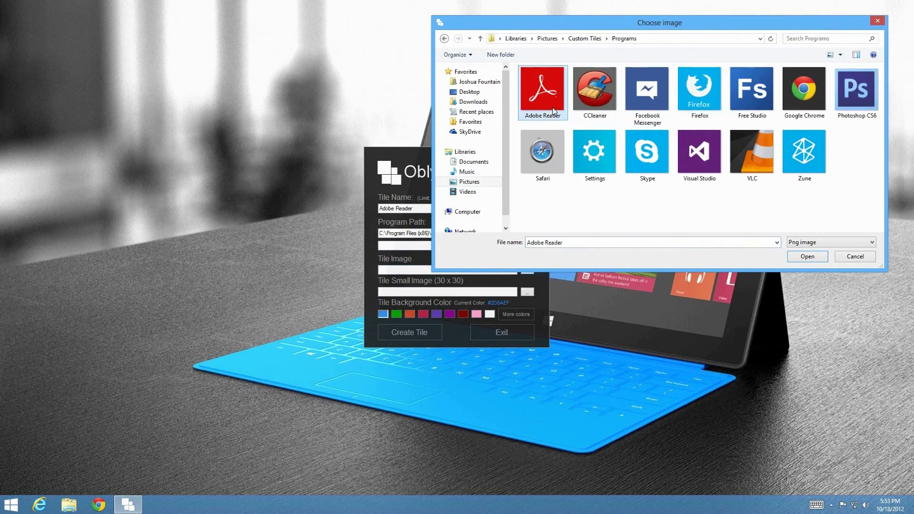
double_click(554, 111)
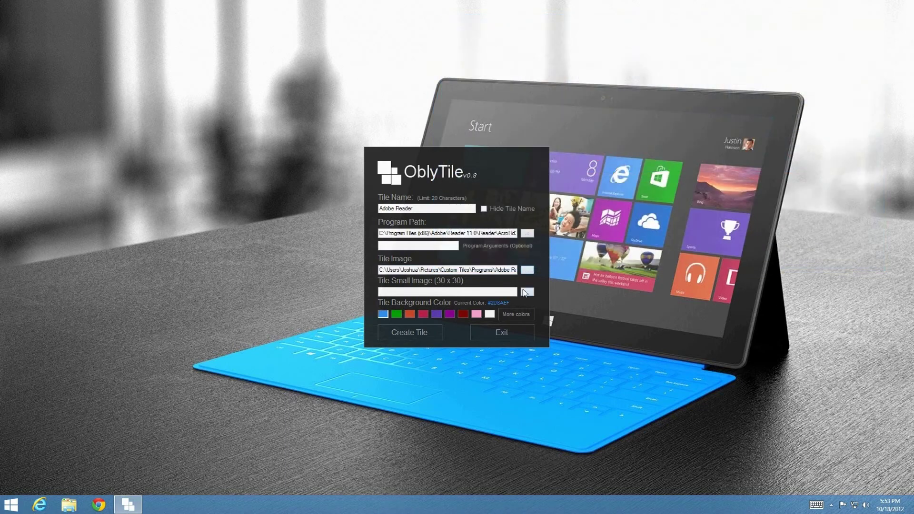
Use the same Adobe Reader picture as the small image and create the tile.
click(527, 292)
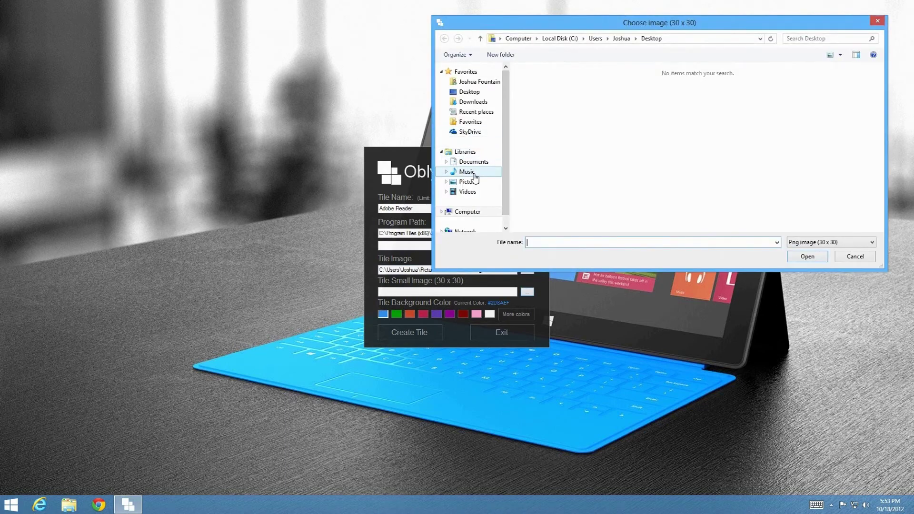
click(472, 183)
double_click(538, 93)
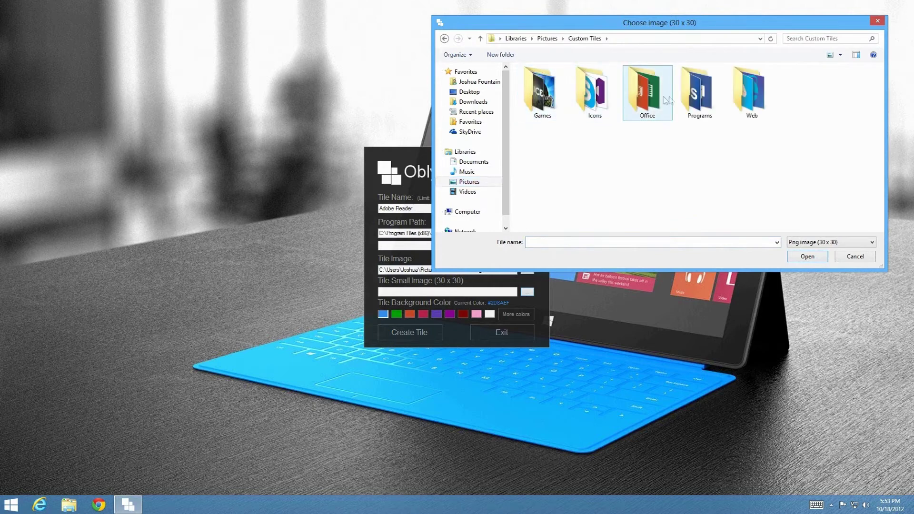
double_click(700, 95)
double_click(543, 92)
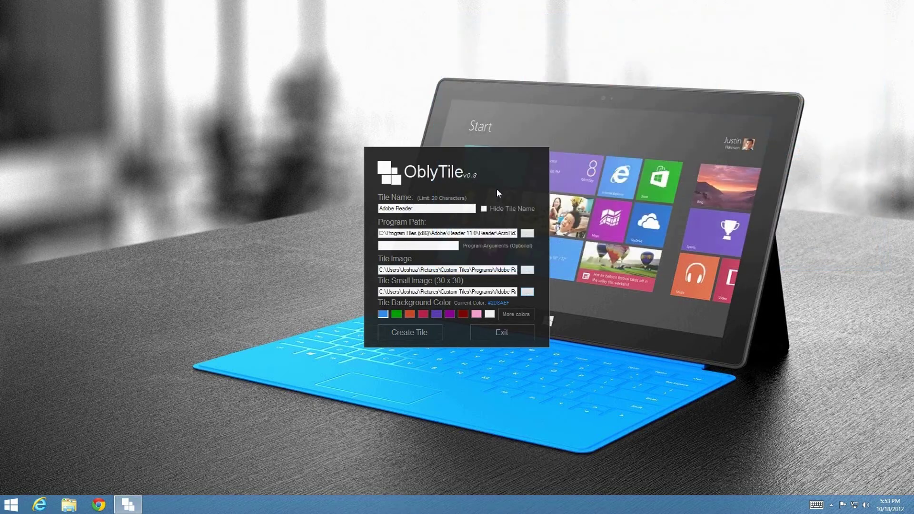
click(419, 331)
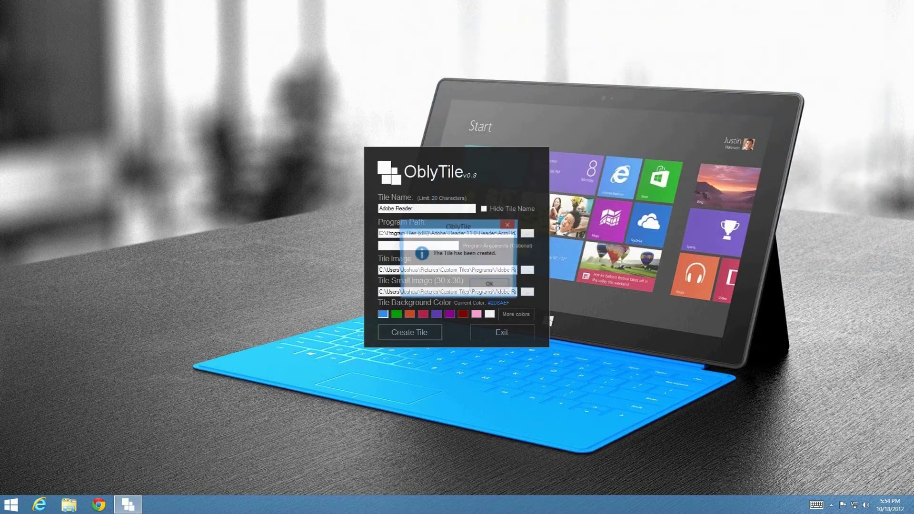
click(485, 285)
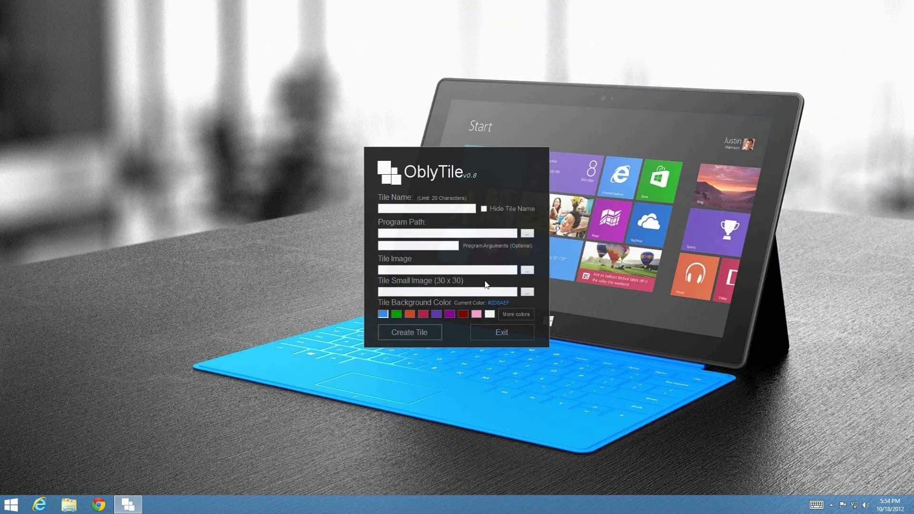
key(super)
Find the new Adobe Reader tile and drag it into the Desktop Applications group.
scroll(485, 279, down, 15)
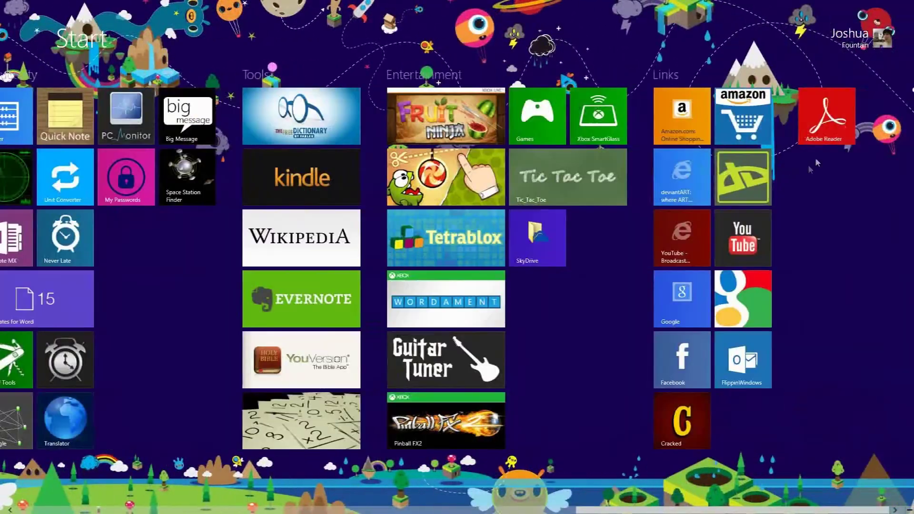
scroll(14, 228, up, 10)
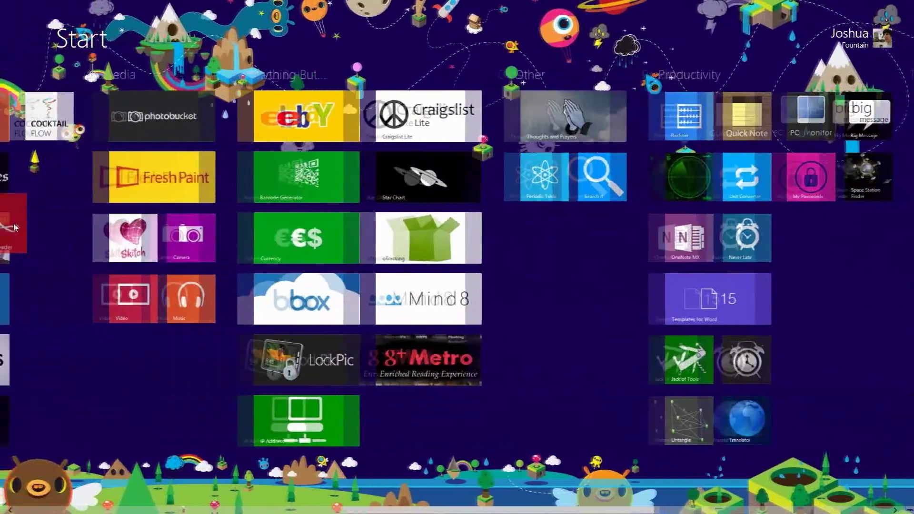
scroll(15, 227, up, 8)
mouse_move(139, 179)
mouse_down()
mouse_move(86, 192)
mouse_move(136, 178)
mouse_up()
scroll(137, 178, up, 2)
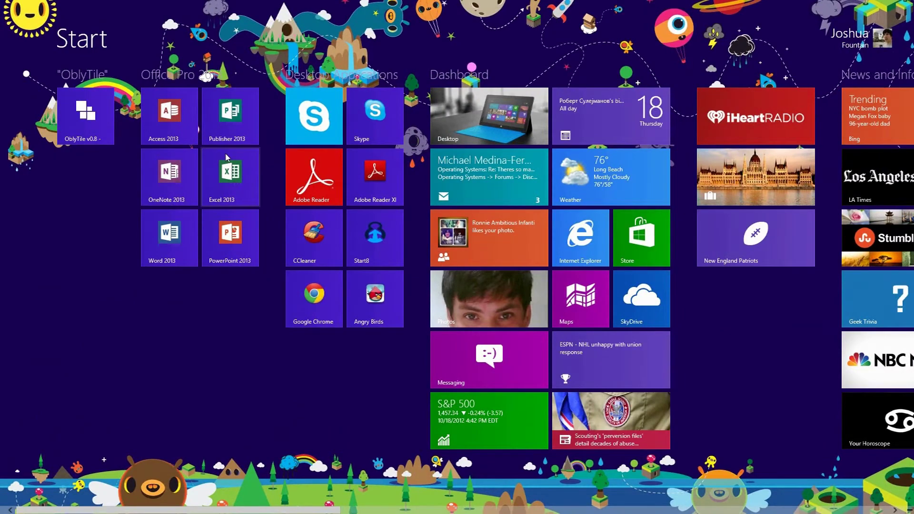
scroll(227, 158, down, 6)
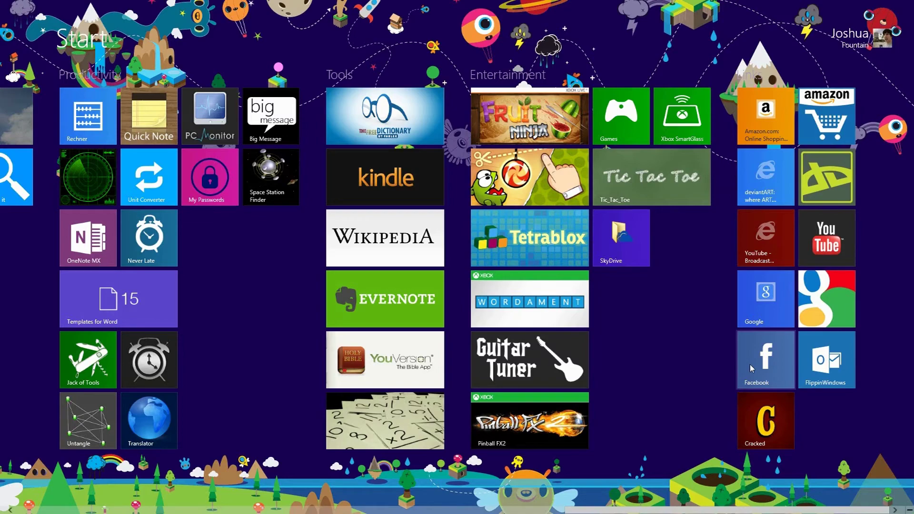
scroll(751, 368, up, 10)
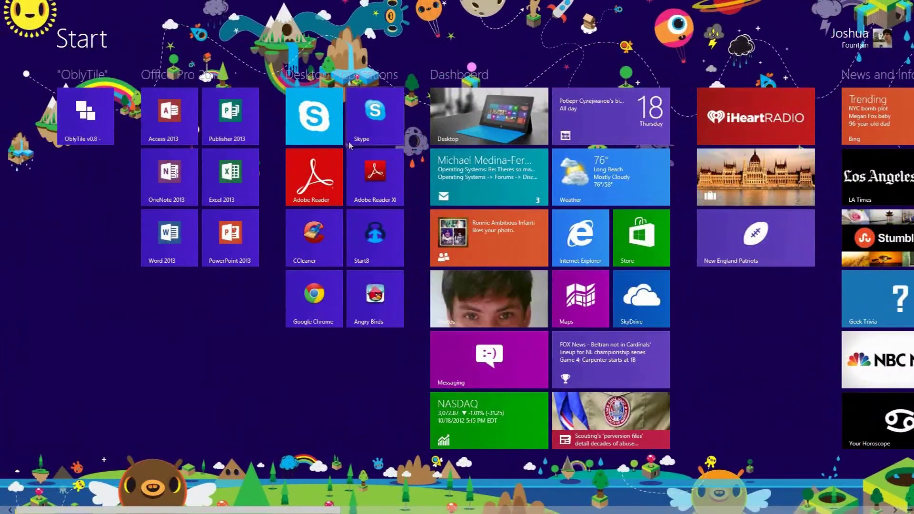
Open Internet Explorer on Google, start adding it as a favorite, then cancel.
click(479, 128)
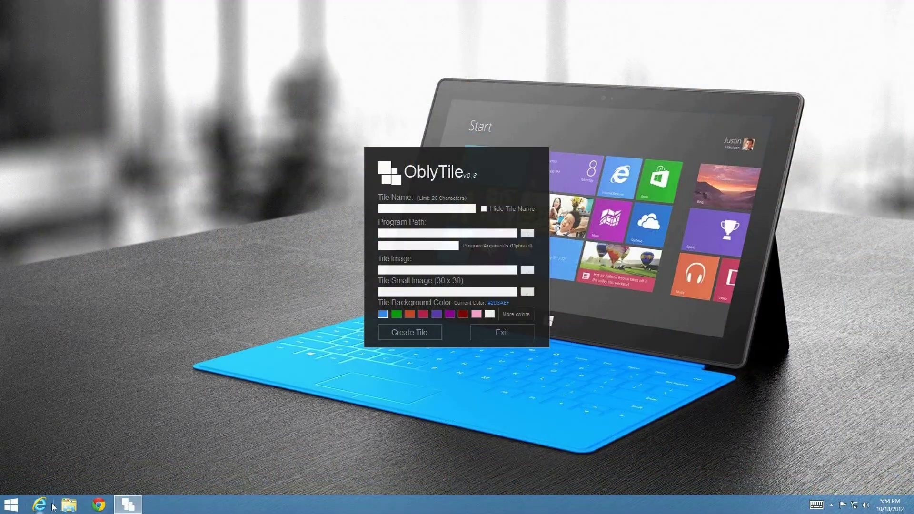
click(40, 505)
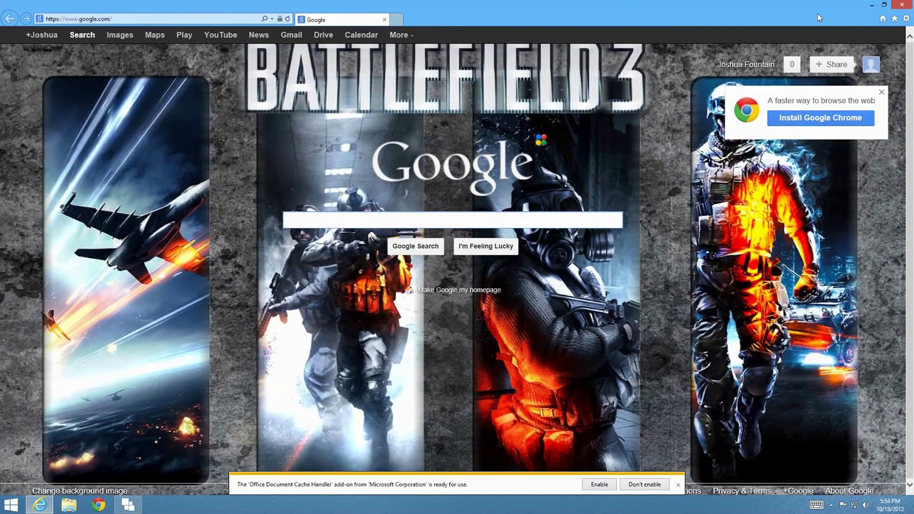
click(895, 18)
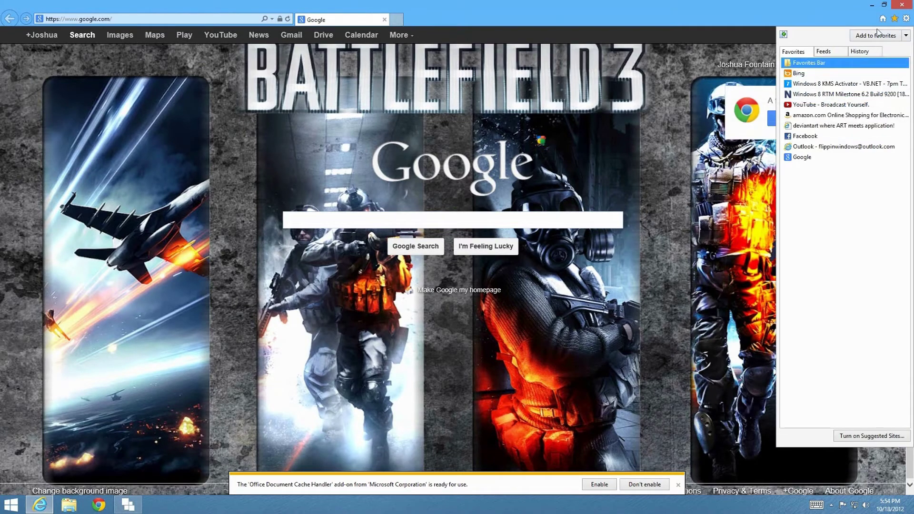
click(875, 35)
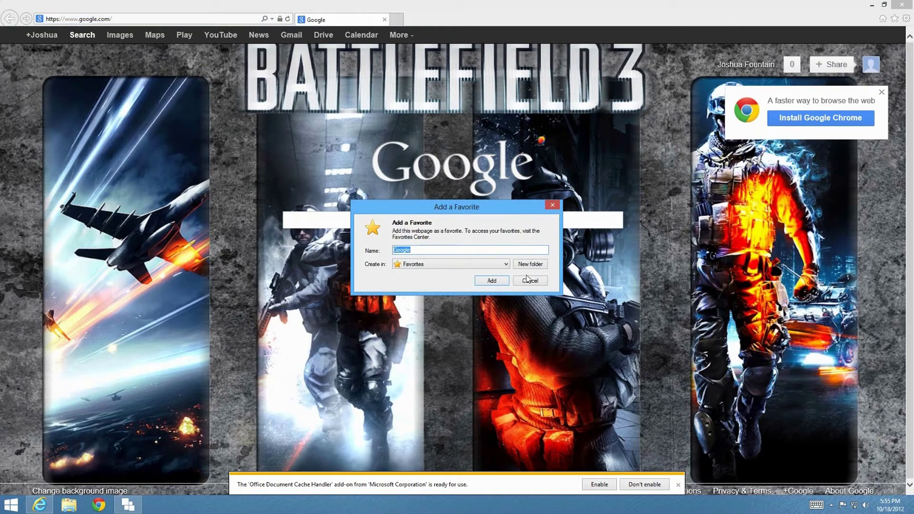
click(528, 280)
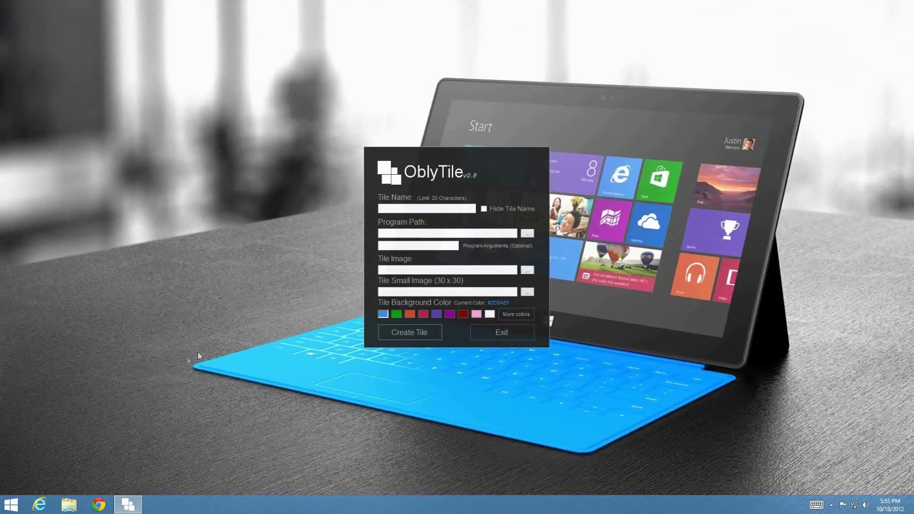
click(70, 504)
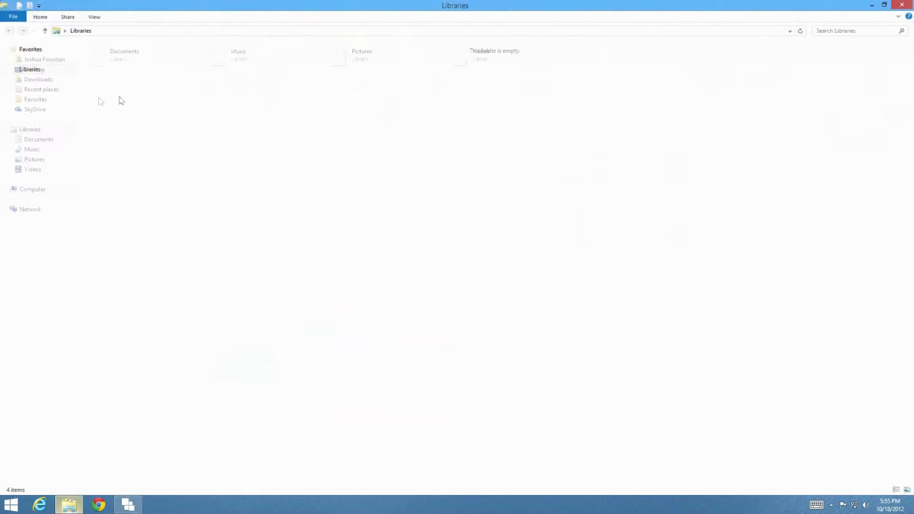
click(33, 60)
double_click(200, 58)
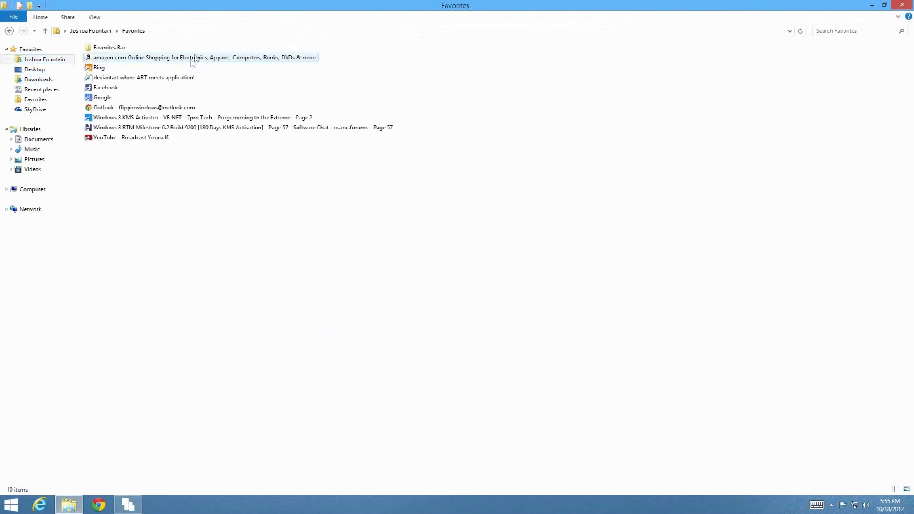
click(99, 98)
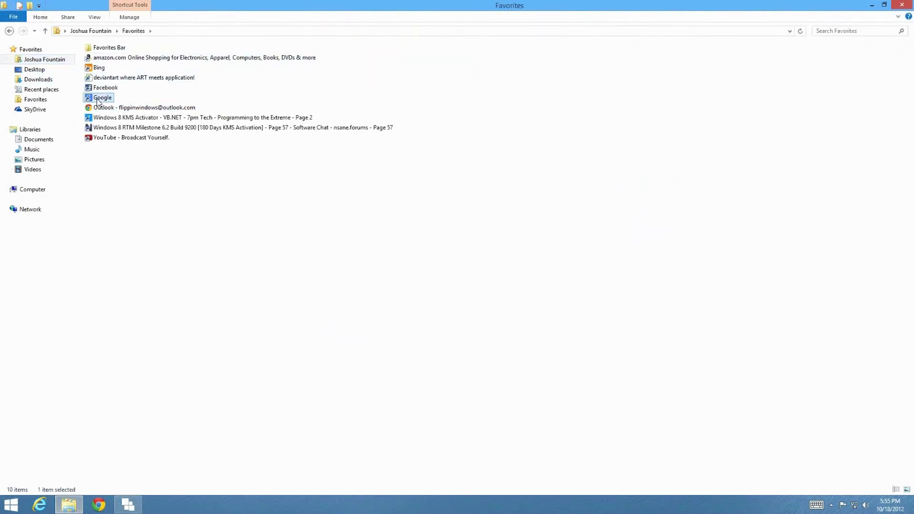
click(872, 5)
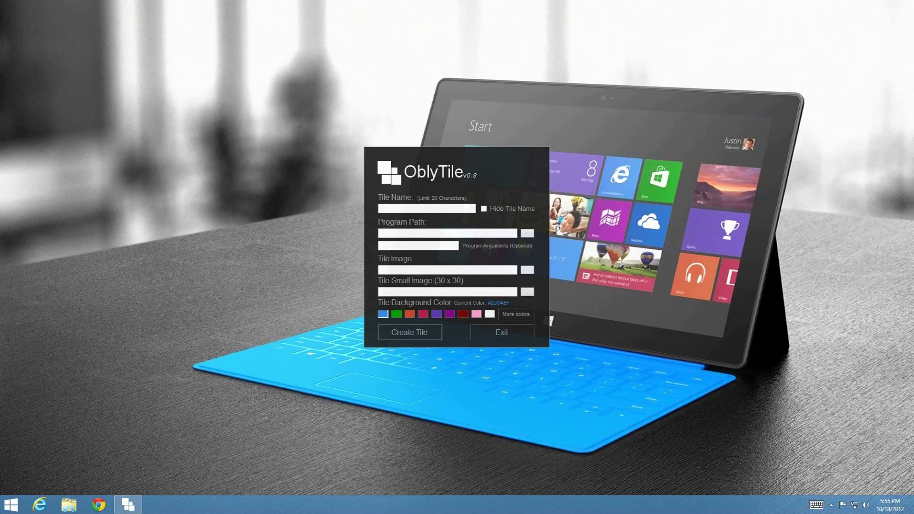
Name the tile 'Google' and point it at the Google shortcut in Favorites.
click(445, 208)
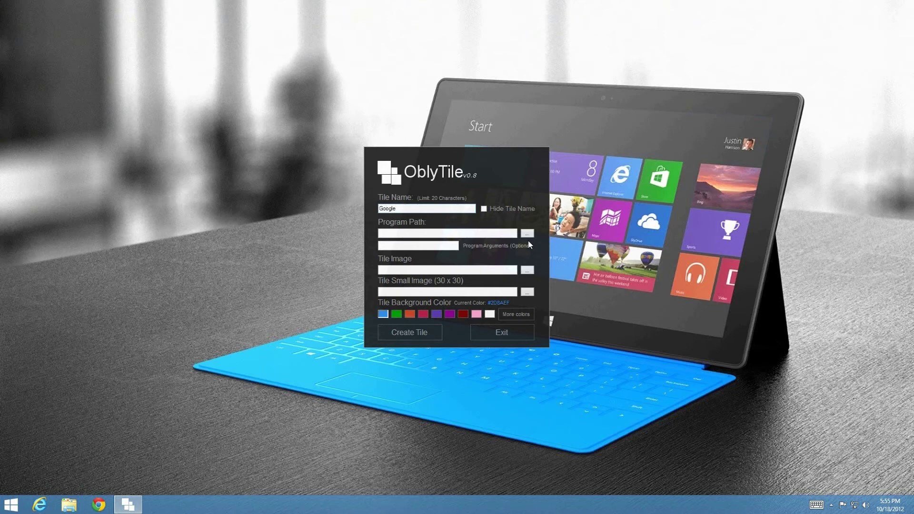
click(528, 235)
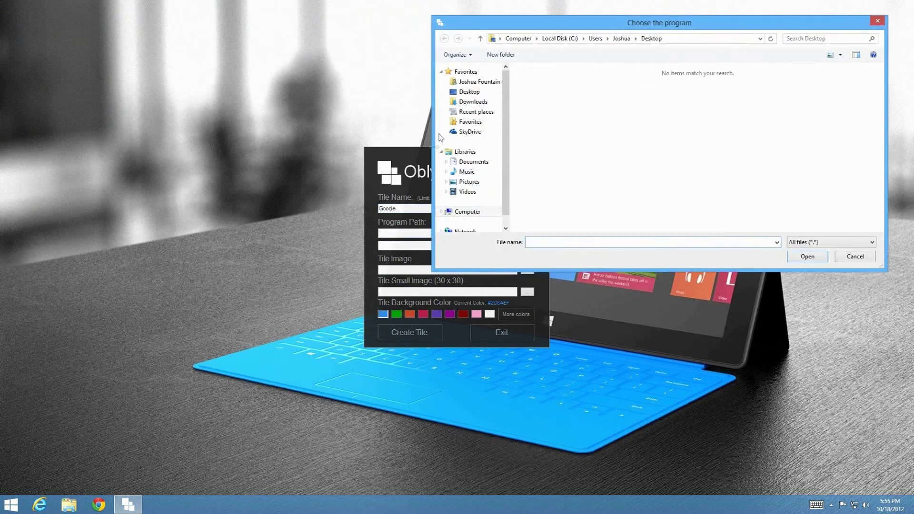
click(470, 122)
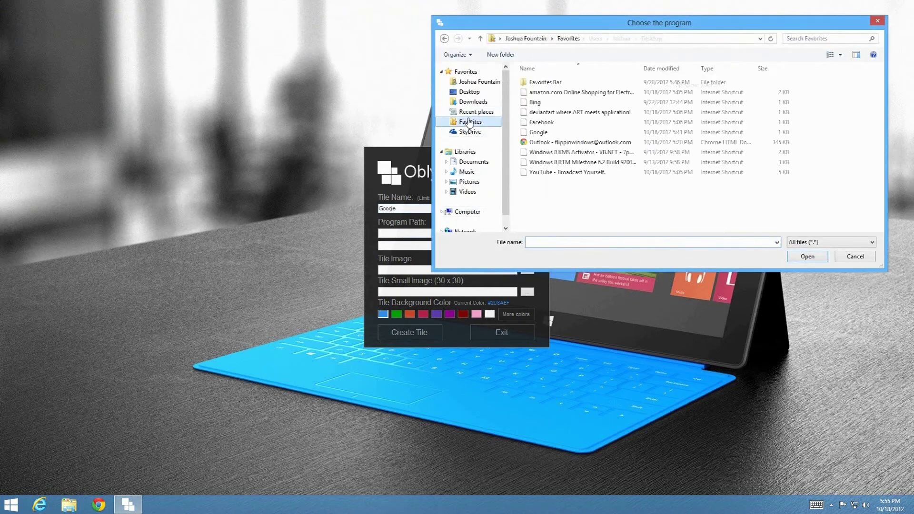
click(539, 133)
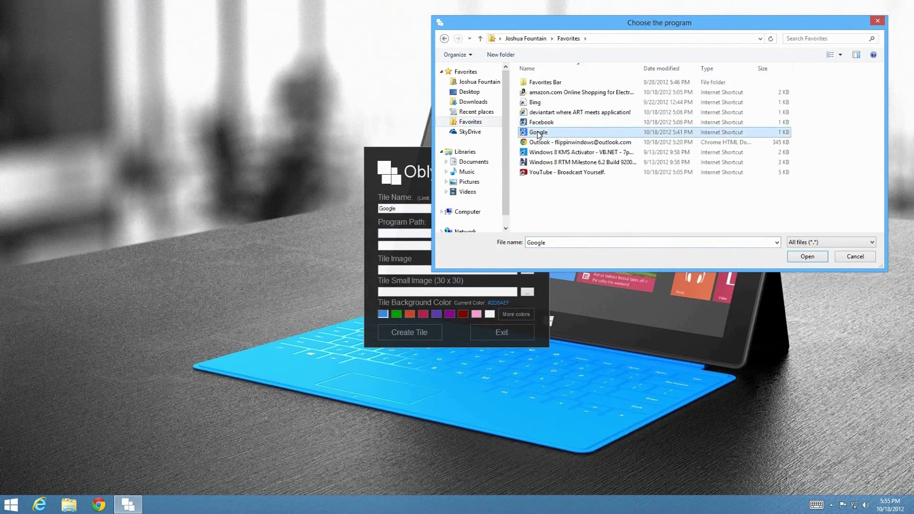
click(808, 256)
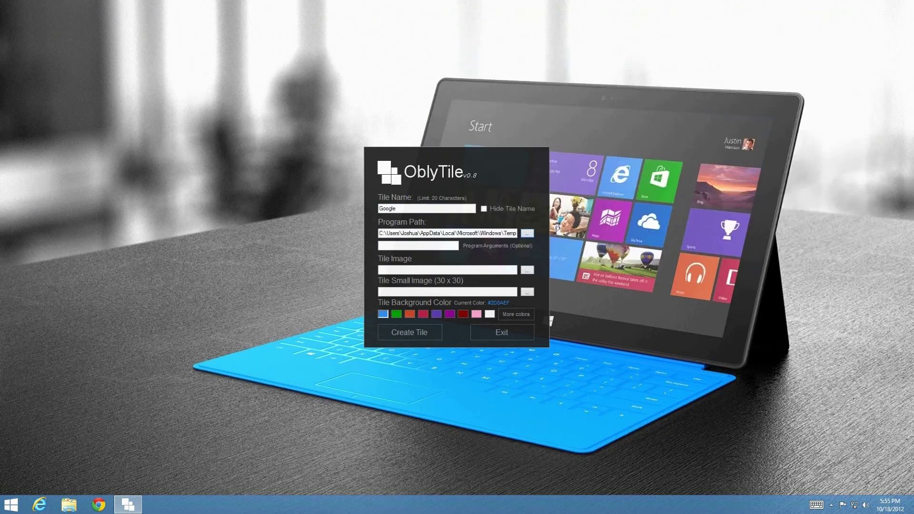
Set the Tile Image to Google.png from Custom Tiles\Web.
click(529, 272)
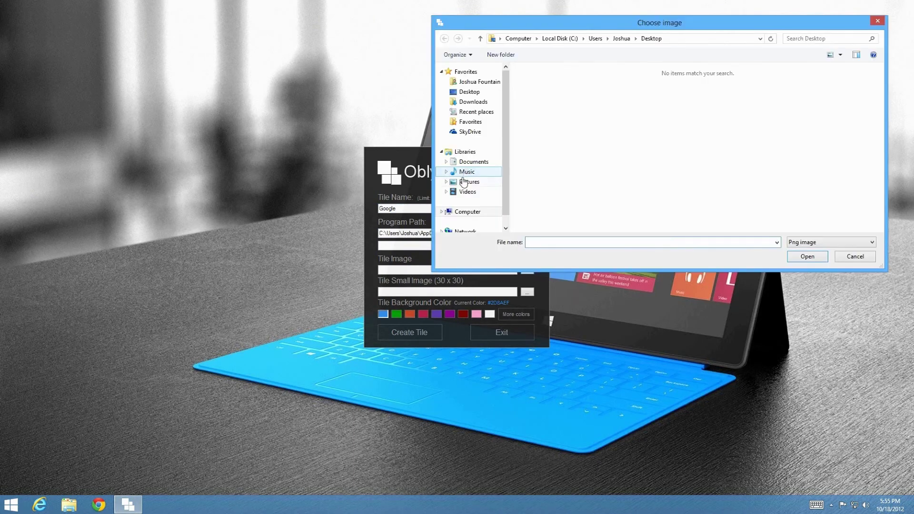
click(463, 182)
double_click(535, 93)
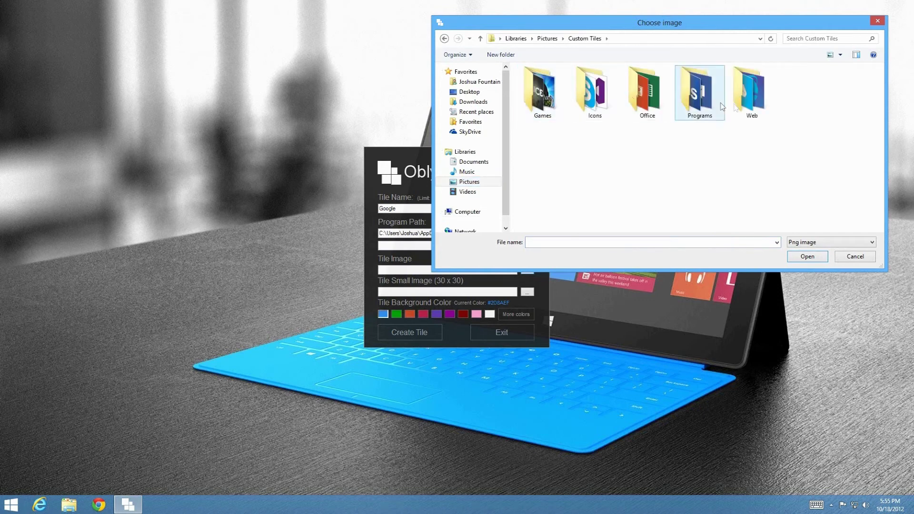
double_click(739, 107)
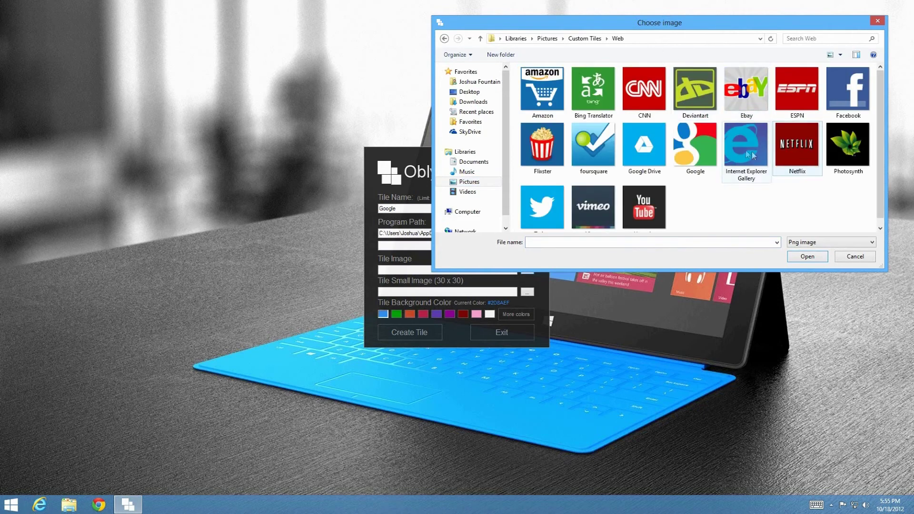
click(676, 158)
click(811, 258)
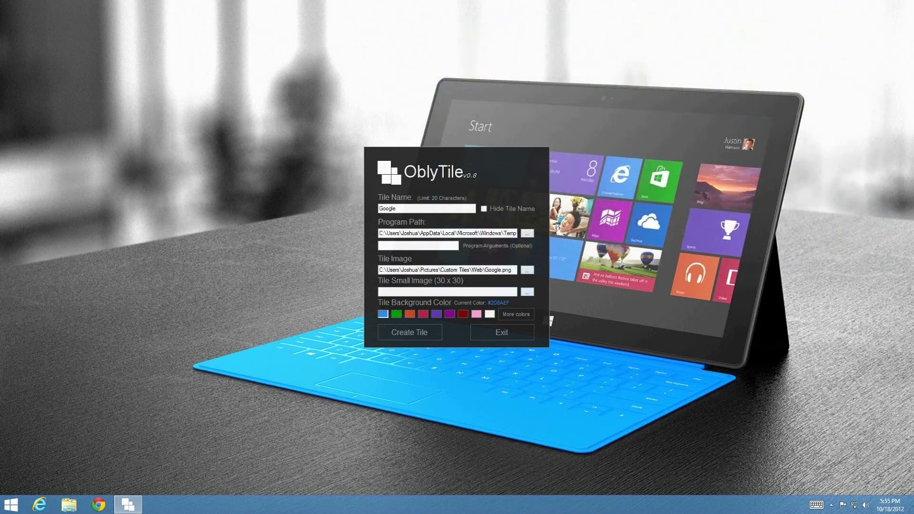
Use Google.png as the small image too and create the Google tile.
click(527, 292)
click(469, 182)
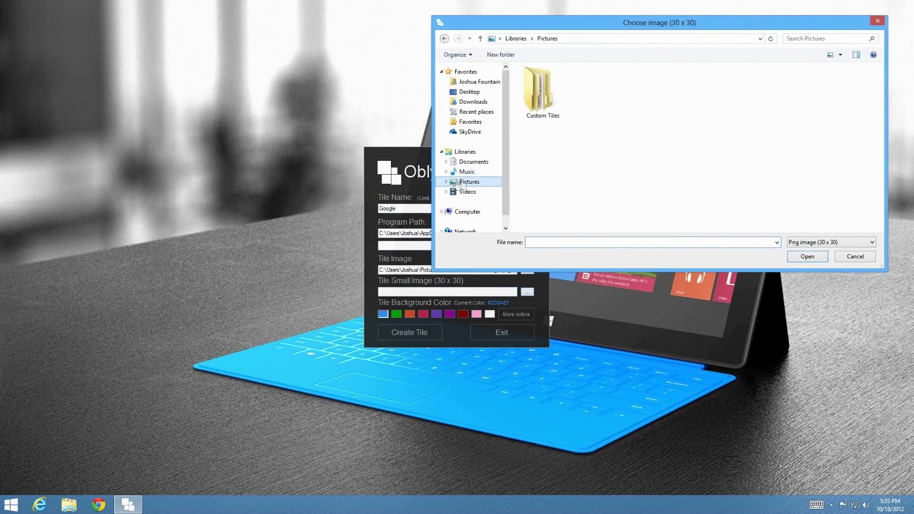
double_click(552, 111)
double_click(753, 93)
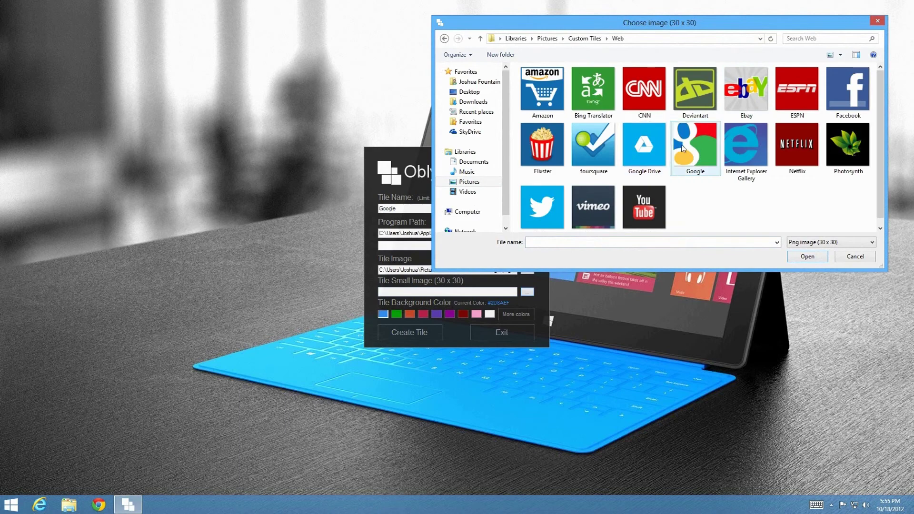
click(683, 148)
click(810, 257)
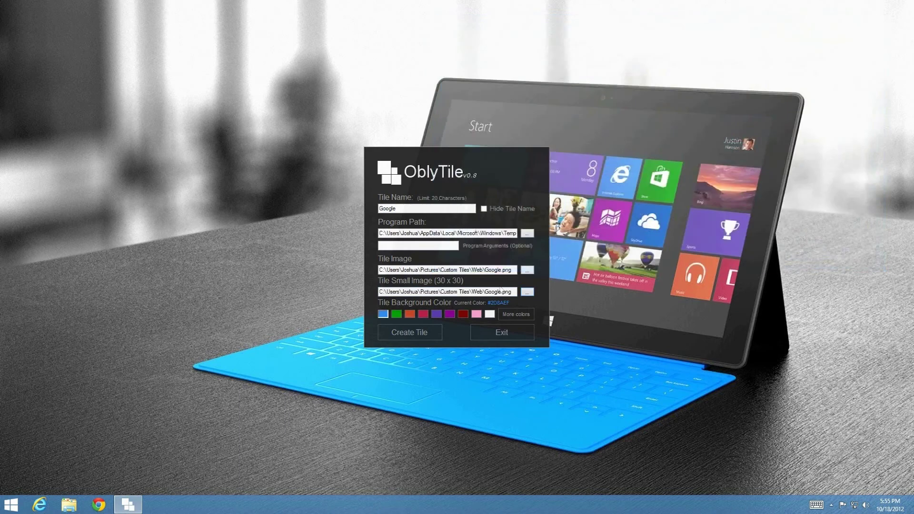
click(408, 334)
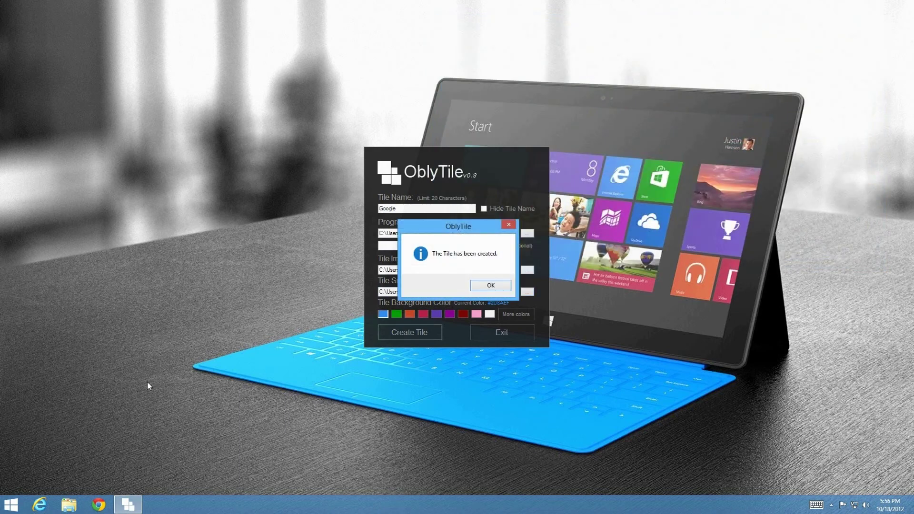
click(502, 284)
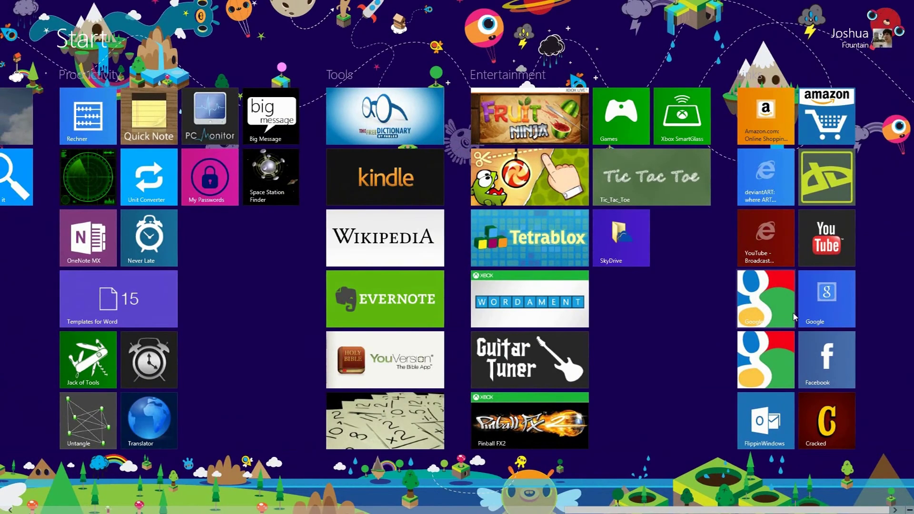
Scroll the Start screen back and relaunch OblyTile from its tile.
scroll(794, 317, up, 15)
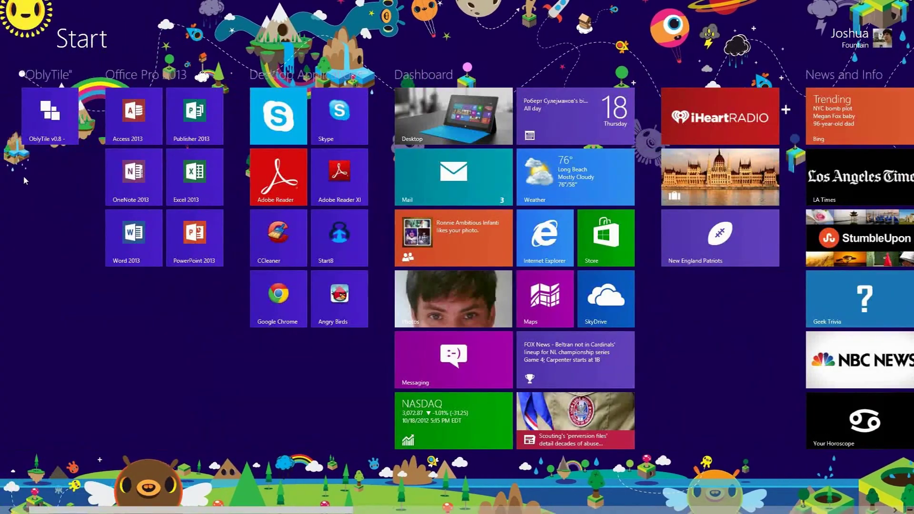
click(50, 114)
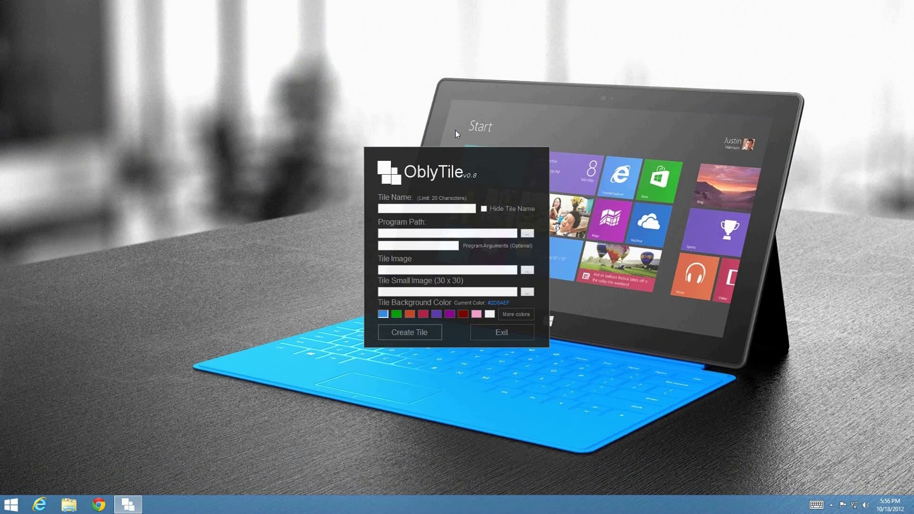
Abandon picking a tile image in OblyTile and return to the Windows 8 Start screen.
click(527, 270)
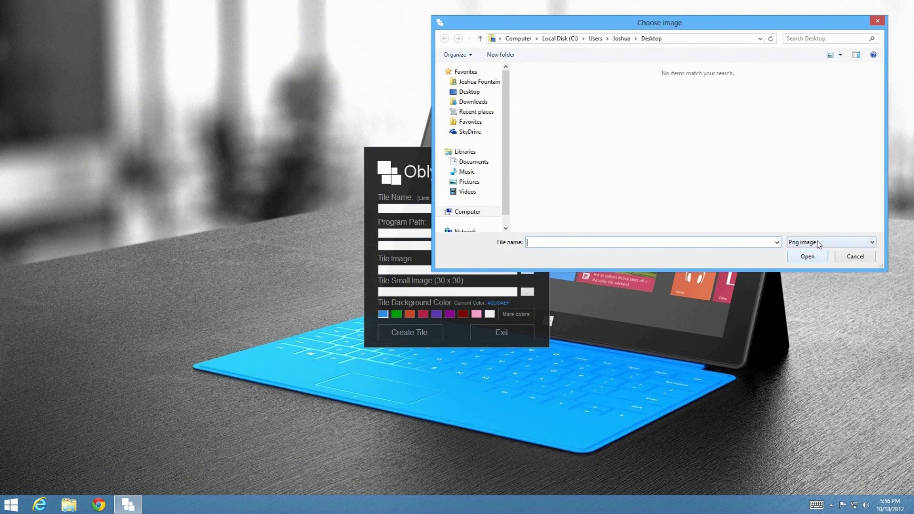
click(857, 259)
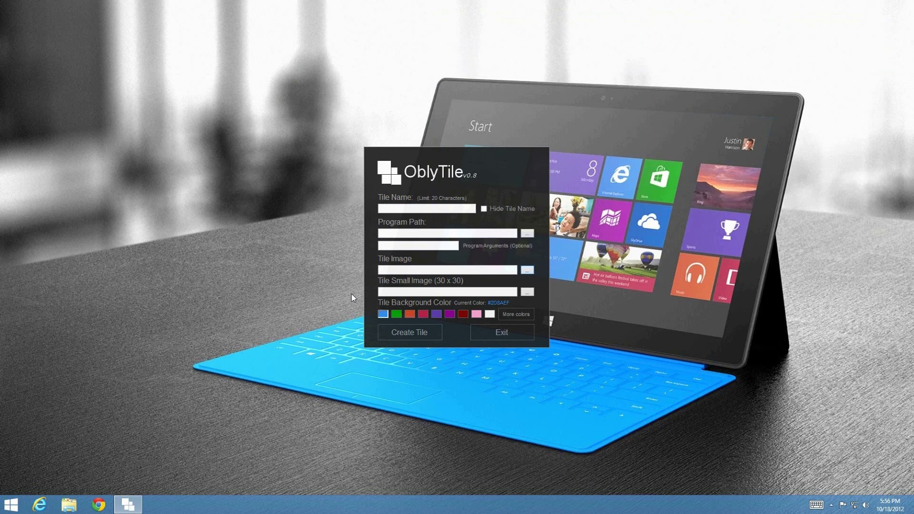
key(super)
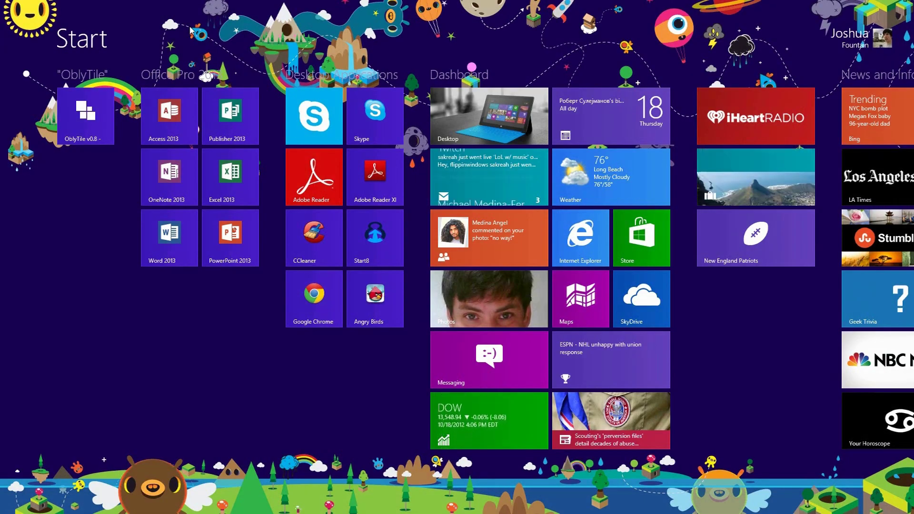